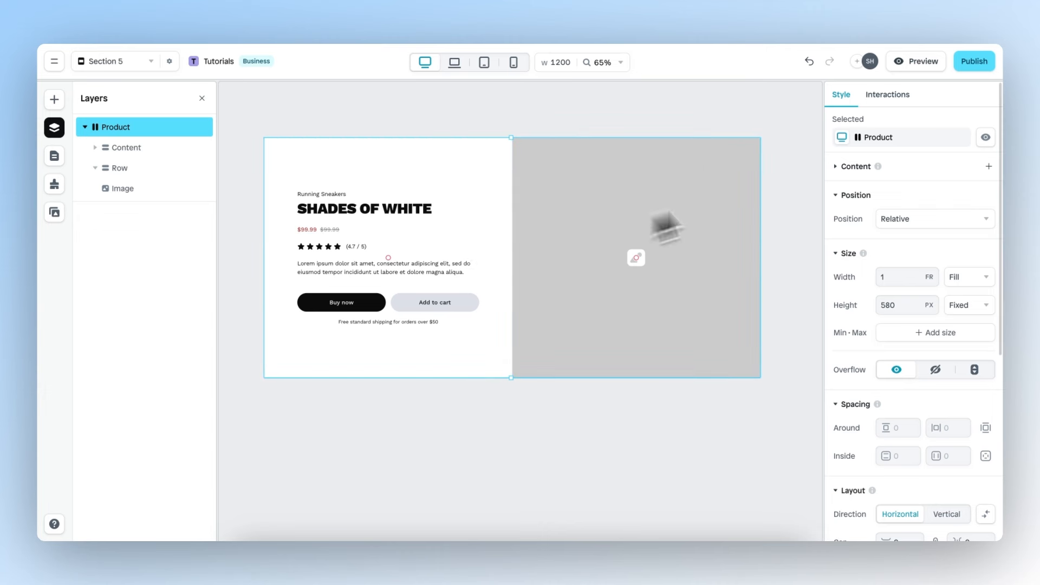
Connect the Product section's content to Shopify with Low Top Sneaker as its source product
click(854, 168)
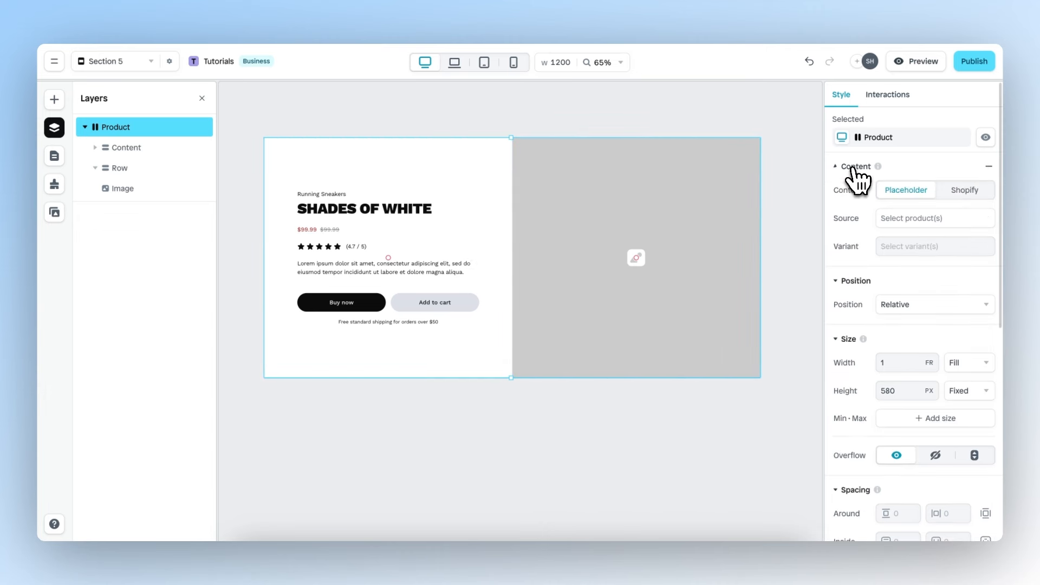
click(967, 190)
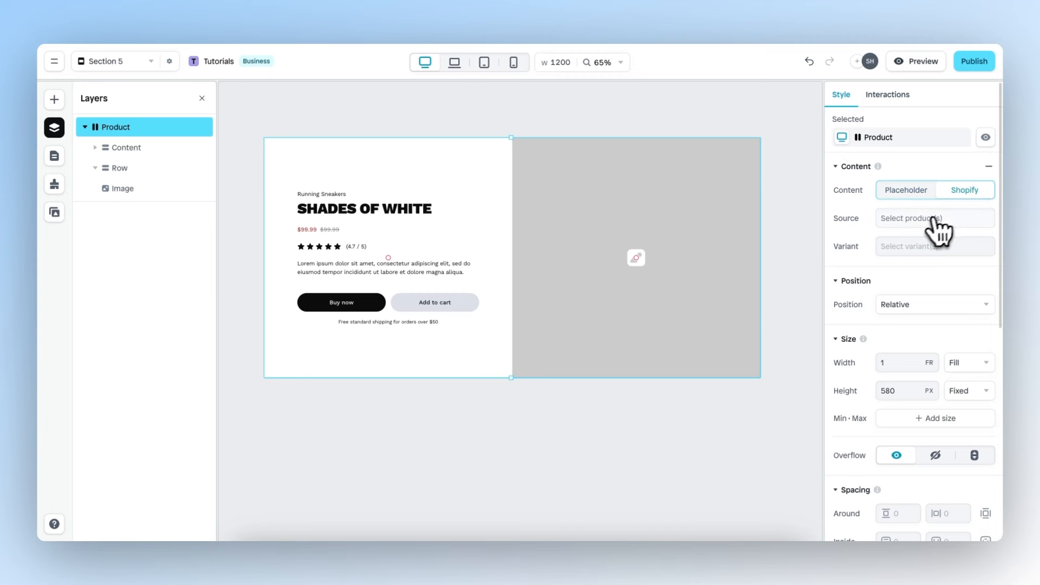
click(913, 220)
scroll(761, 249, down, 5)
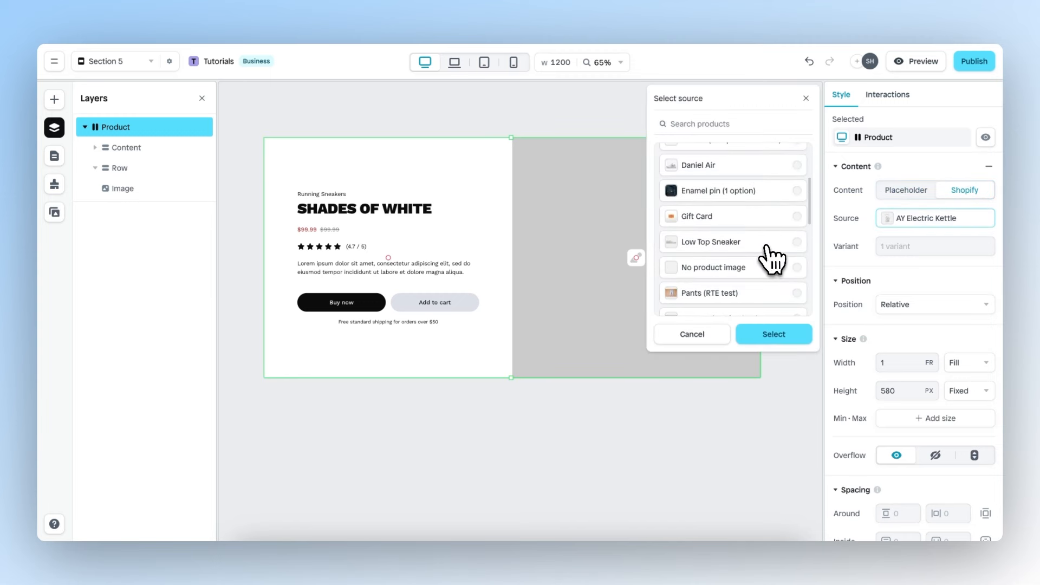
click(774, 250)
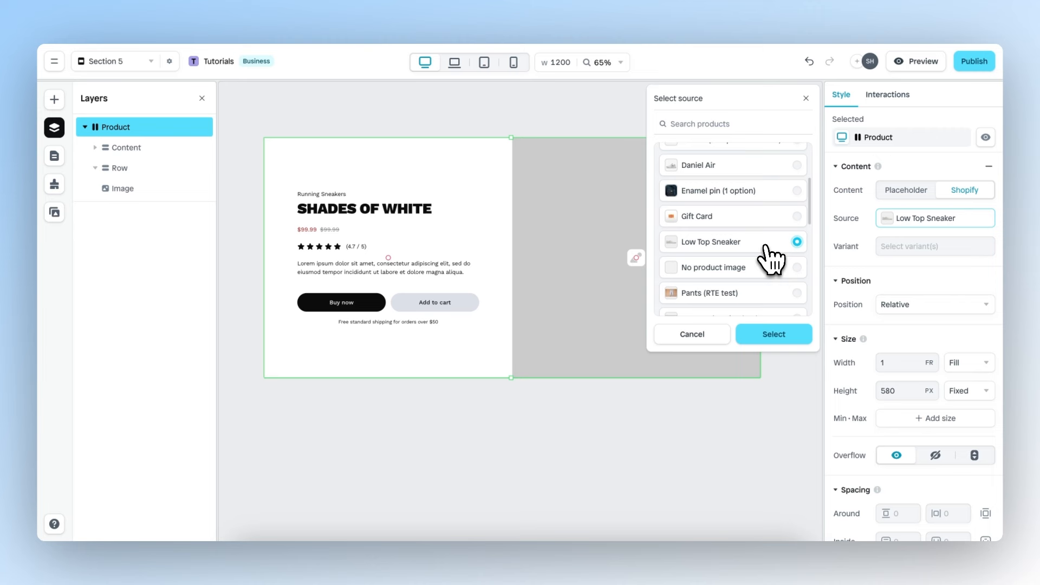
click(778, 341)
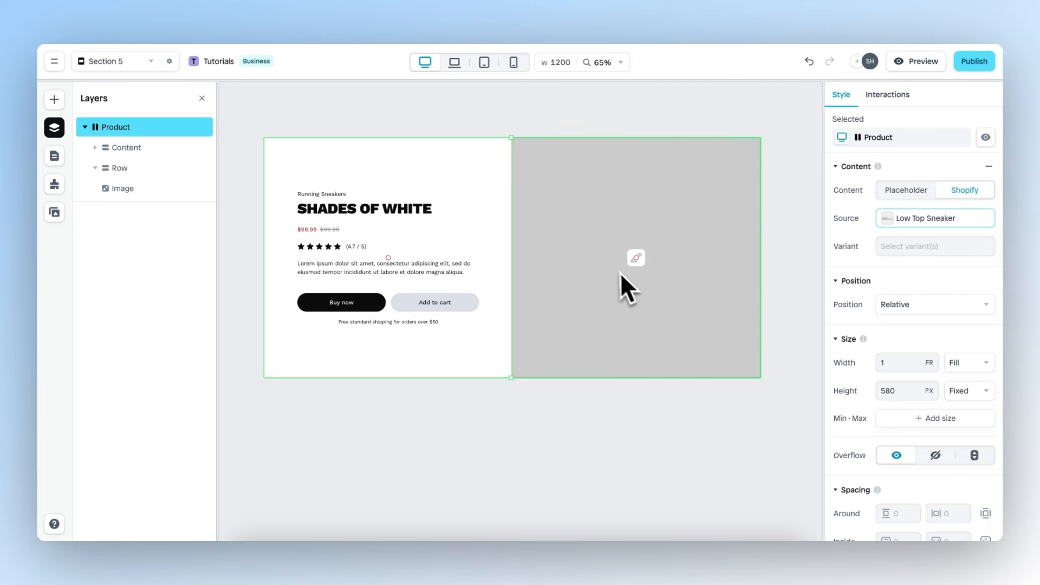
Move the image row before the text content and switch its image content to dynamic
drag(632, 258, 429, 259)
scroll(415, 267, up, 3)
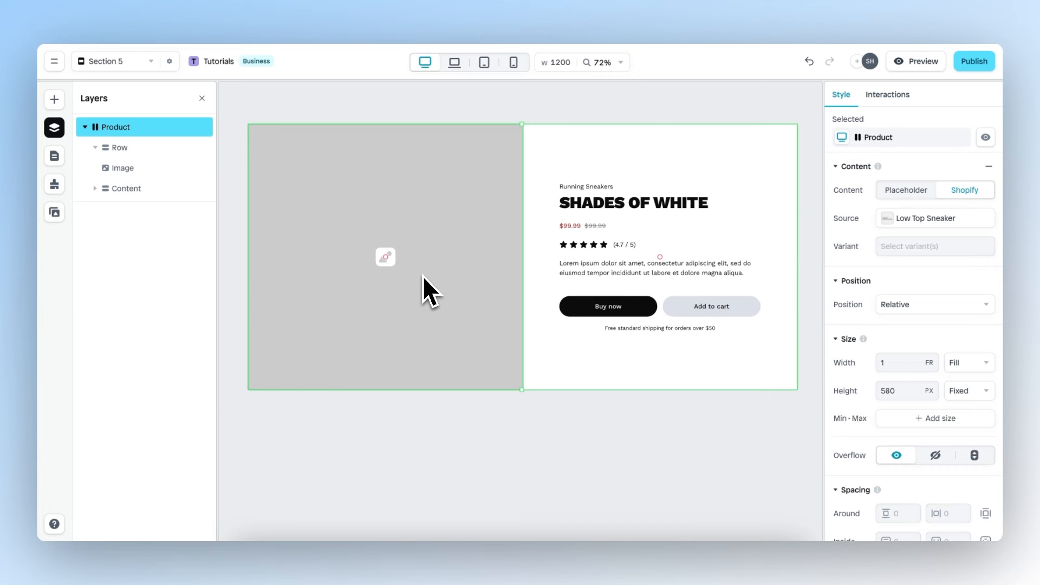
click(423, 275)
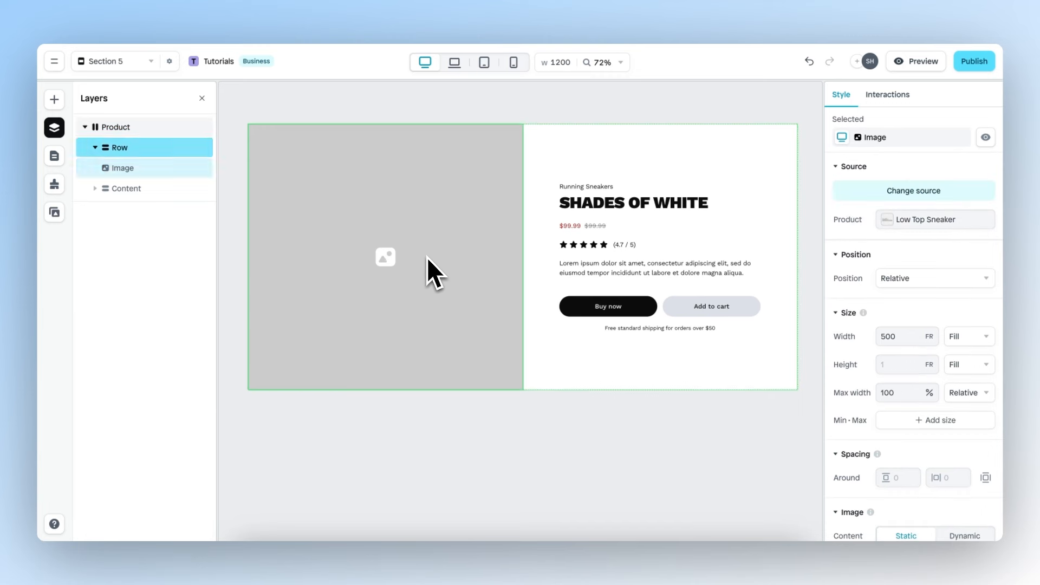
click(426, 266)
scroll(921, 343, down, 5)
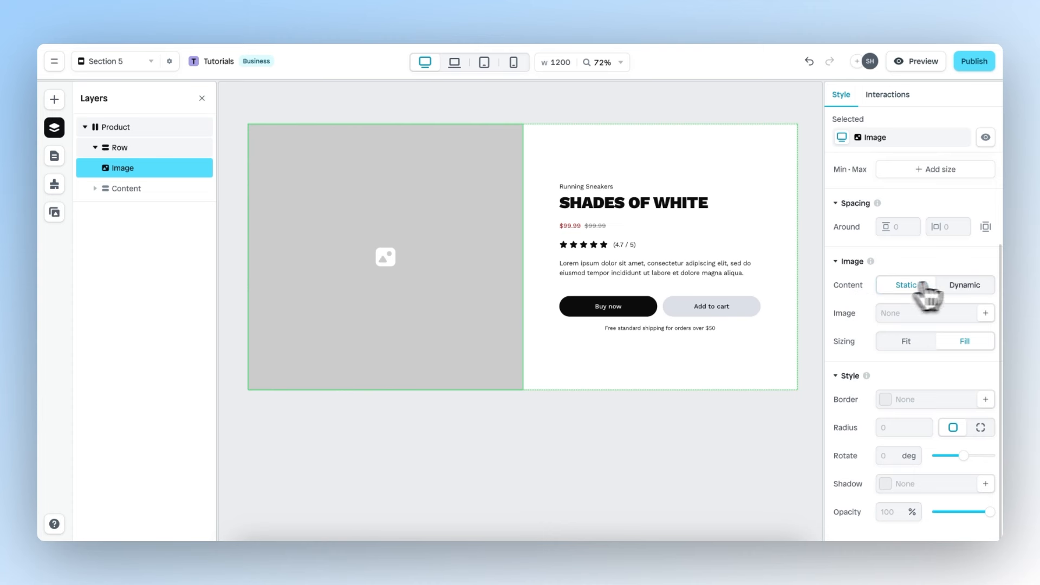
click(963, 284)
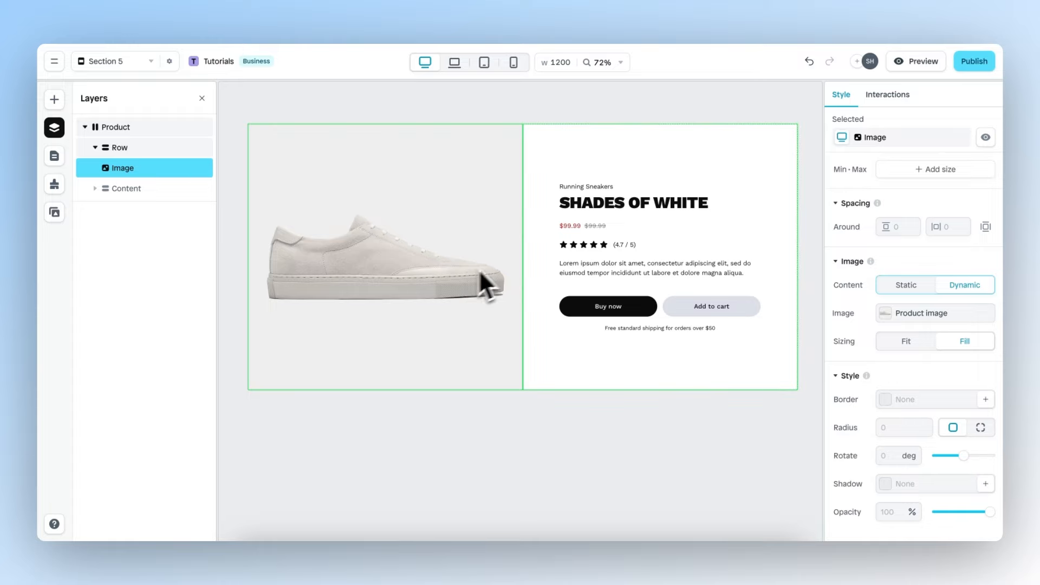
Make the "Shades of white" heading dynamic, using the product Title as its content source
double_click(644, 206)
scroll(684, 200, up, 3)
scroll(684, 201, up, 4)
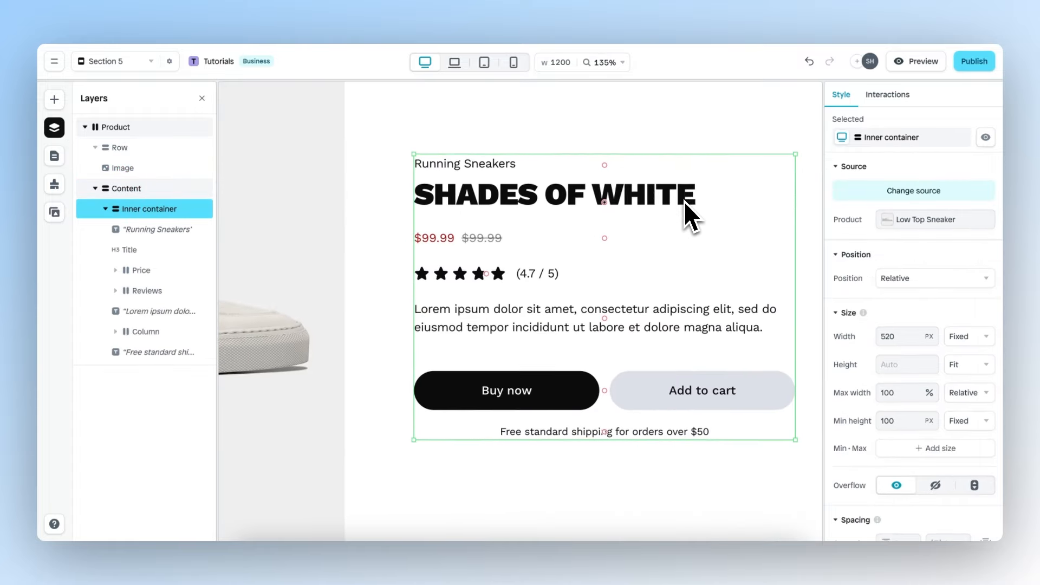
scroll(684, 200, right, 1)
scroll(684, 200, down, 1)
scroll(684, 200, right, 1)
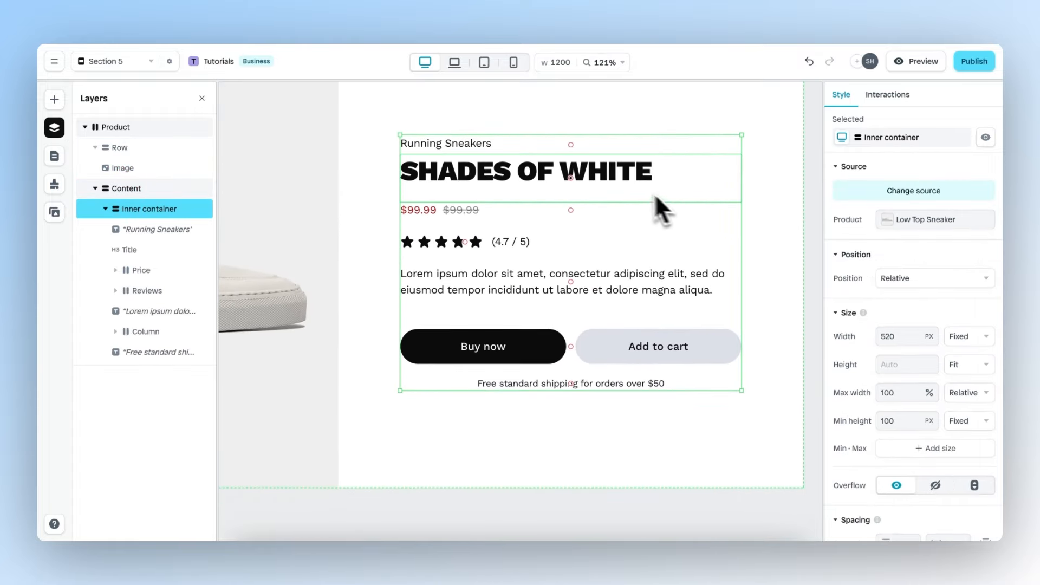
double_click(622, 178)
scroll(850, 303, down, 6)
scroll(849, 303, down, 3)
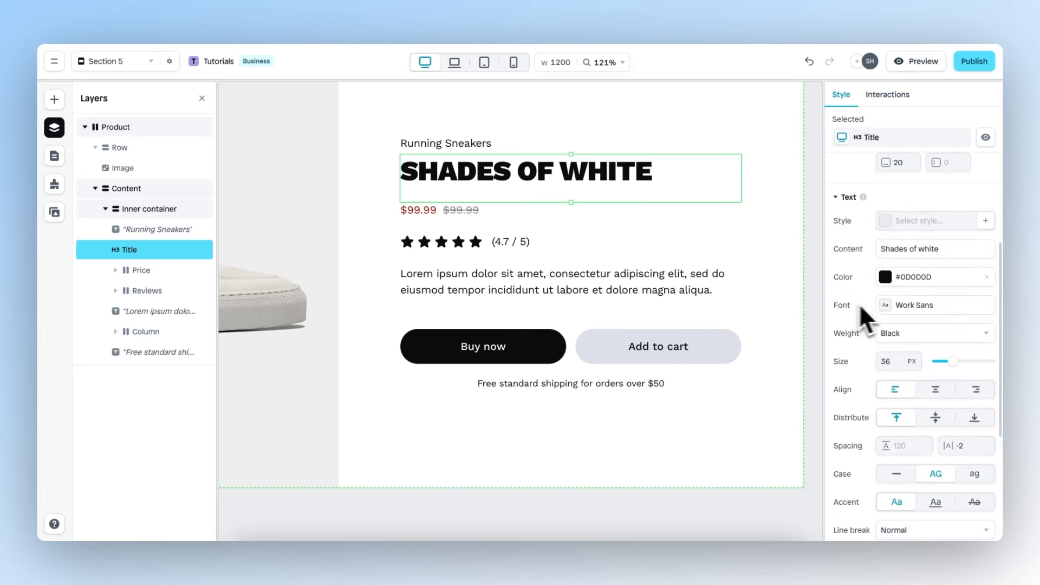
click(897, 249)
click(794, 238)
click(782, 261)
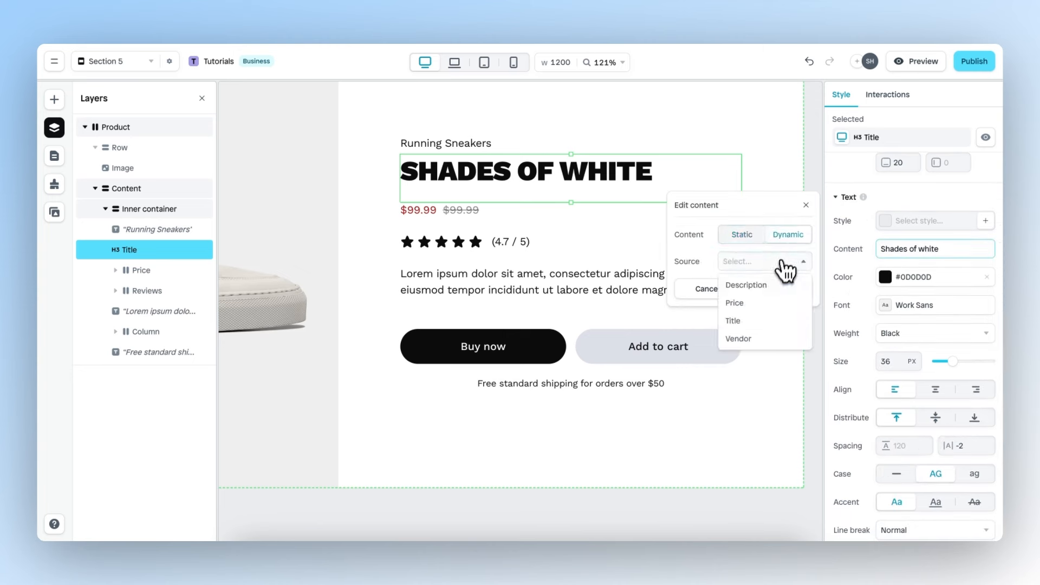
click(759, 320)
click(783, 287)
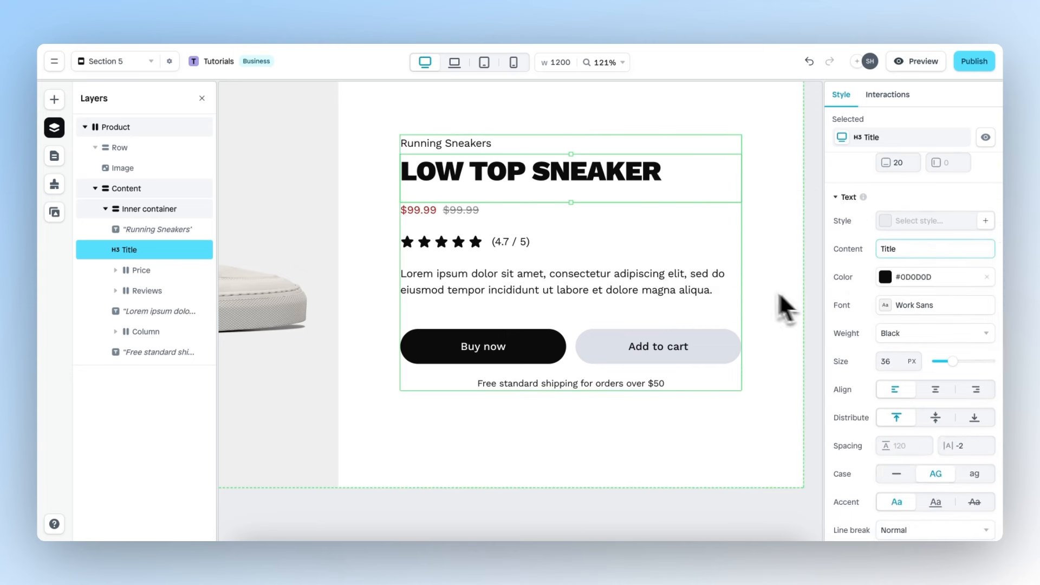
Delete the struck-through comparison price beside the red price
click(466, 211)
click(469, 209)
key(Delete)
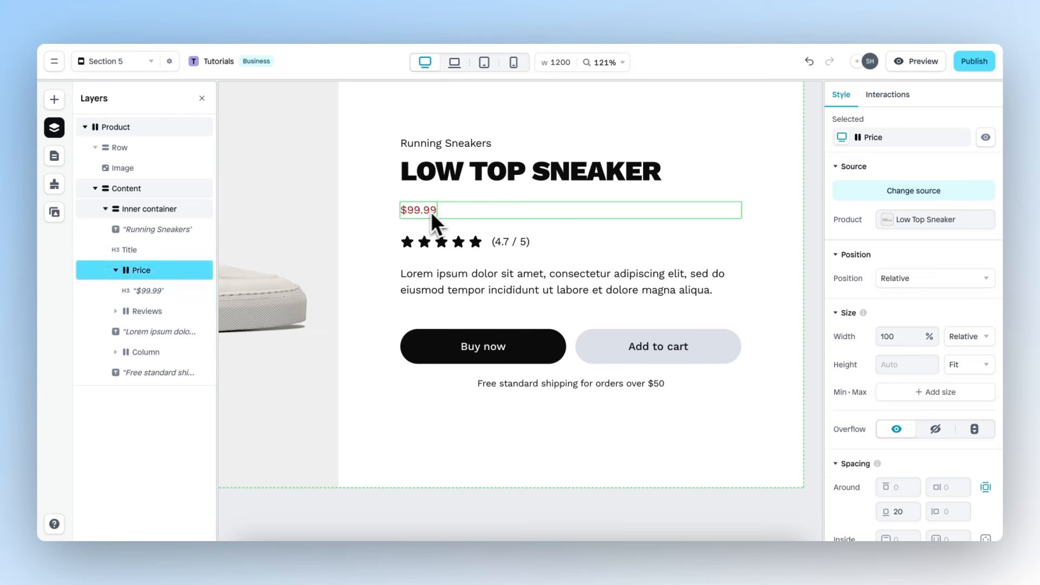
Make the remaining price text dynamic, using the product Price as its content source
click(420, 210)
scroll(889, 349, down, 5)
click(889, 264)
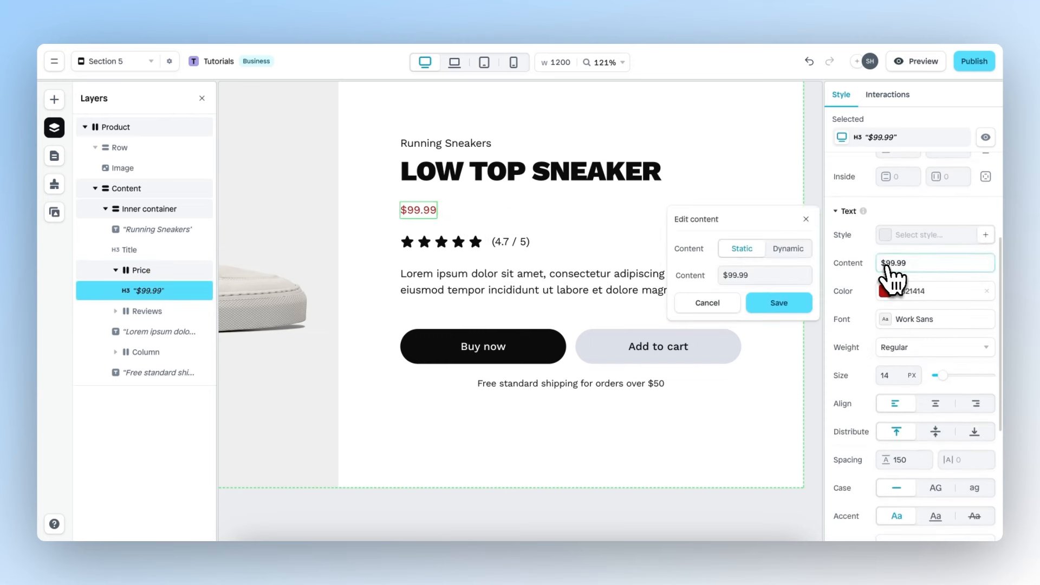
click(786, 249)
click(775, 276)
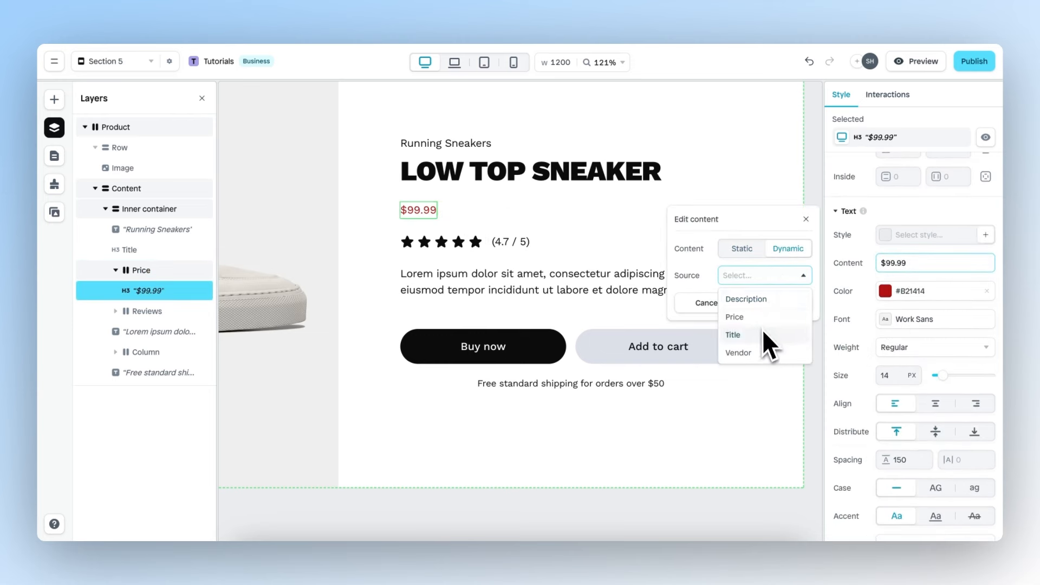
click(762, 319)
click(783, 304)
Set the price text's color to black, #000000
click(886, 293)
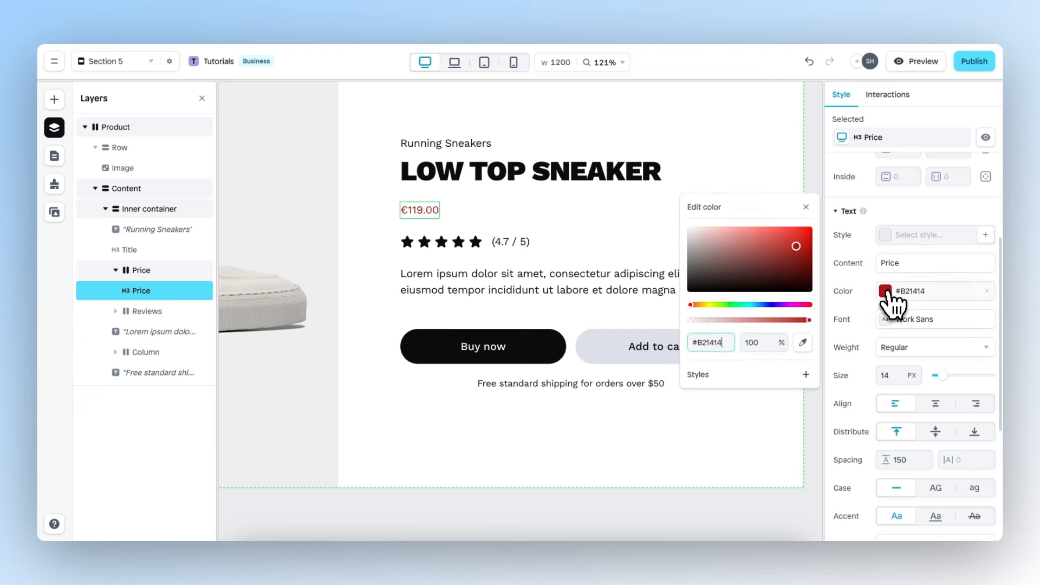
drag(783, 283, 608, 349)
click(805, 207)
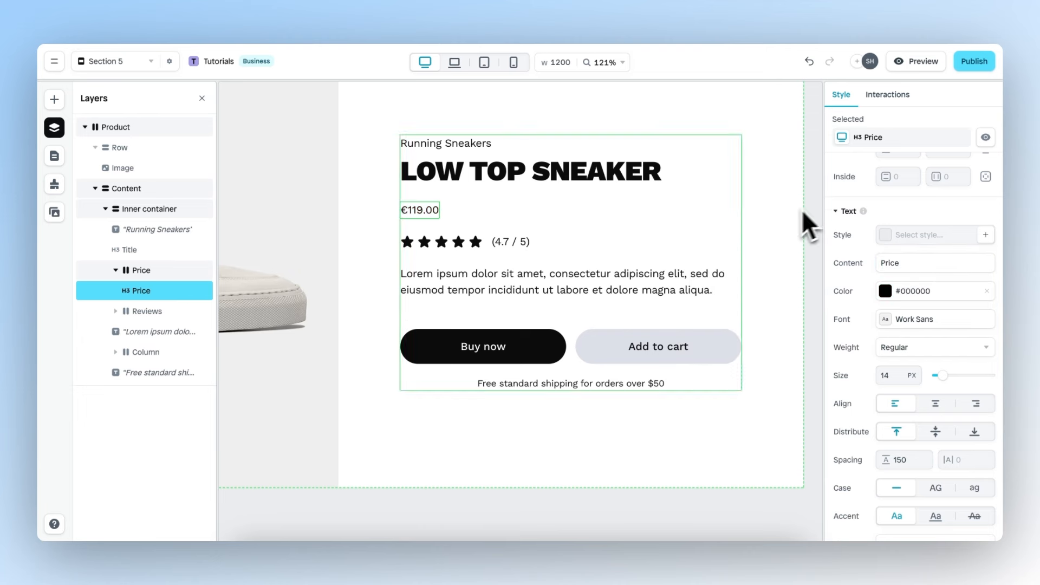
Make the lorem ipsum paragraph dynamic, using the product Description as its content source
click(594, 279)
scroll(859, 330, down, 5)
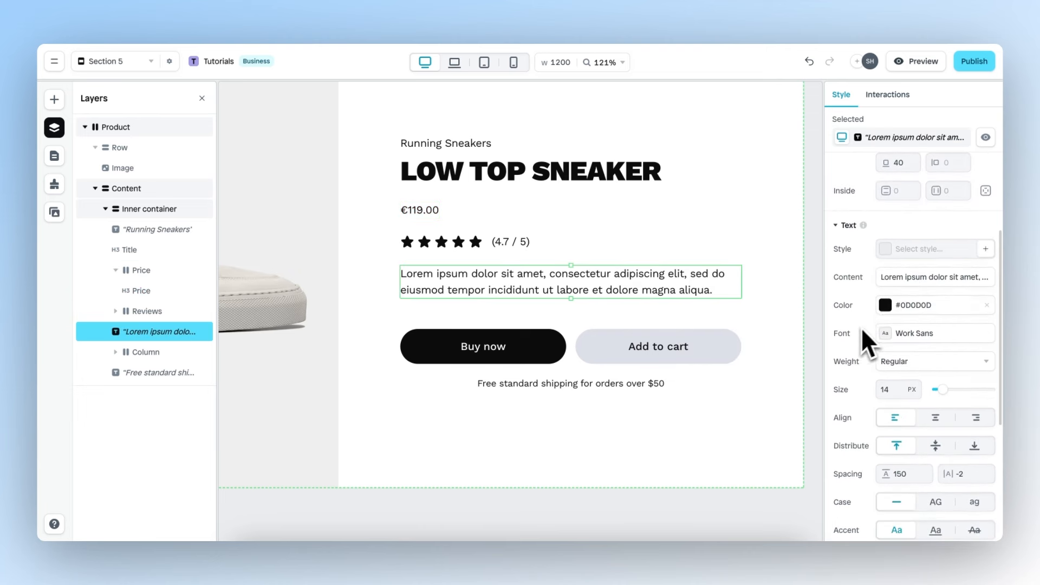
click(885, 278)
click(783, 264)
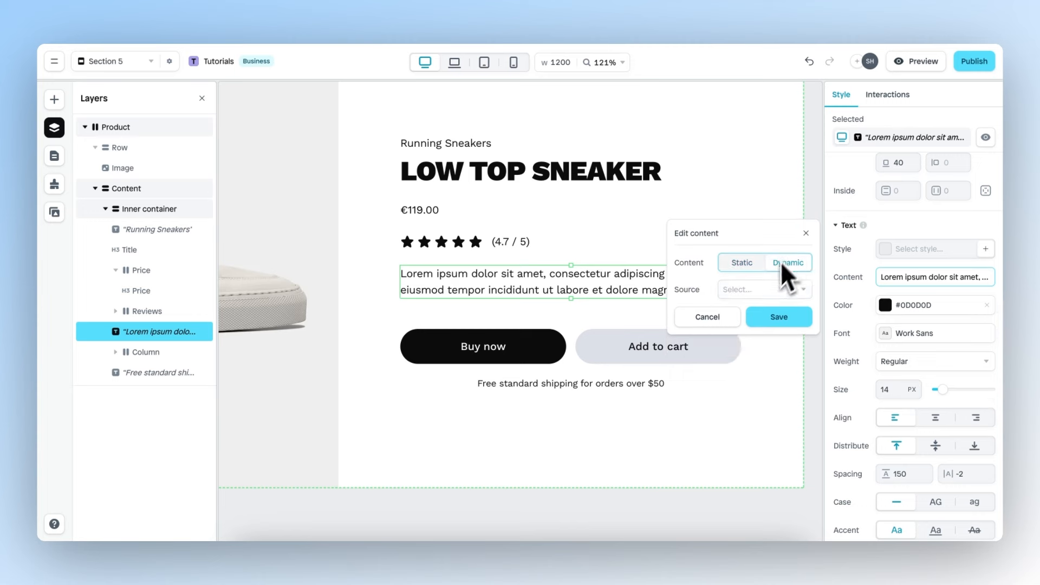
click(758, 291)
click(759, 308)
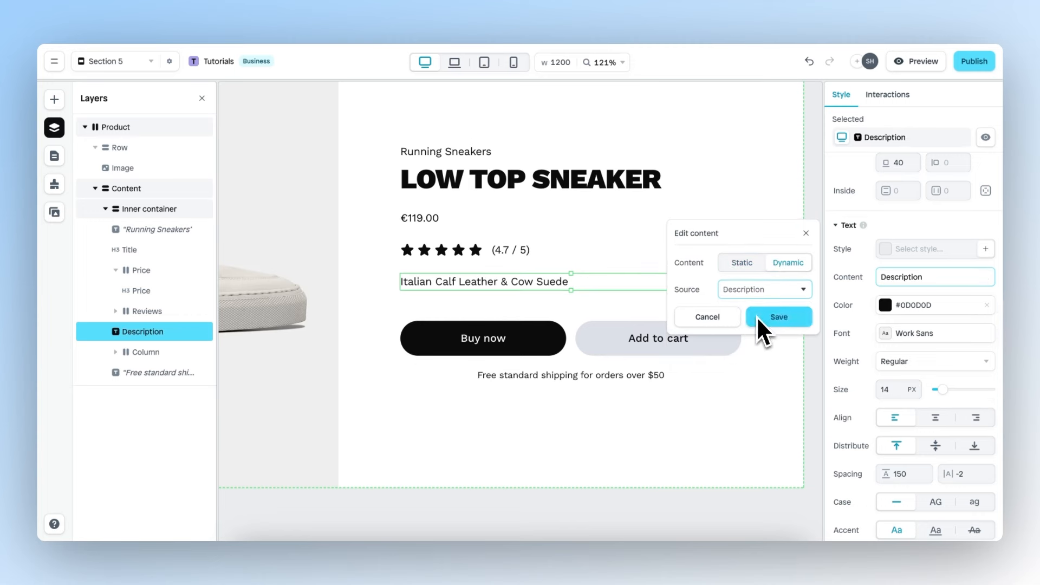
click(790, 324)
Insert a Variant select product element between the star rating and the description
scroll(623, 343, down, 5)
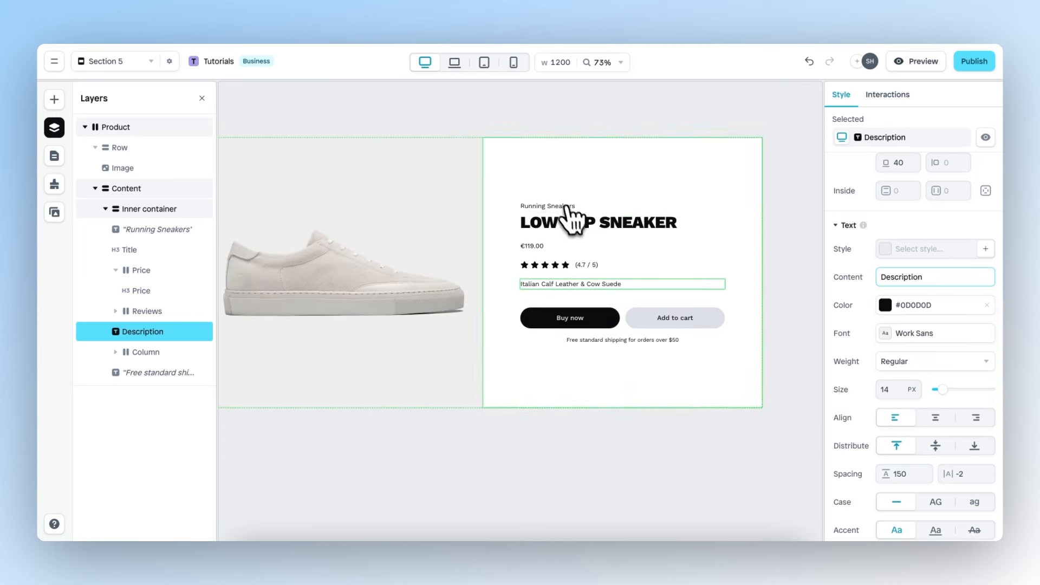
scroll(644, 323, left, 2)
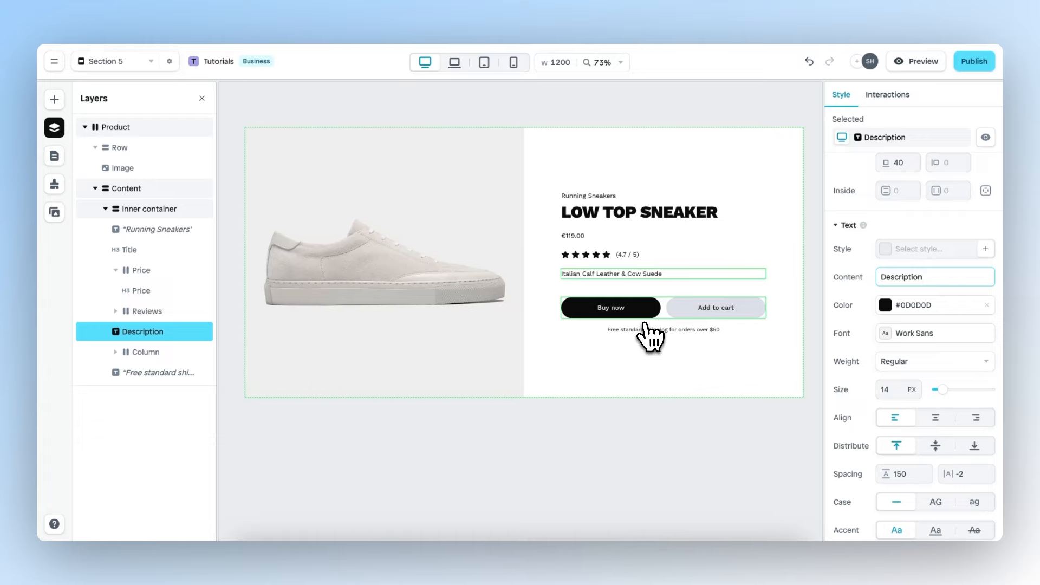
click(54, 99)
mouse_move(114, 297)
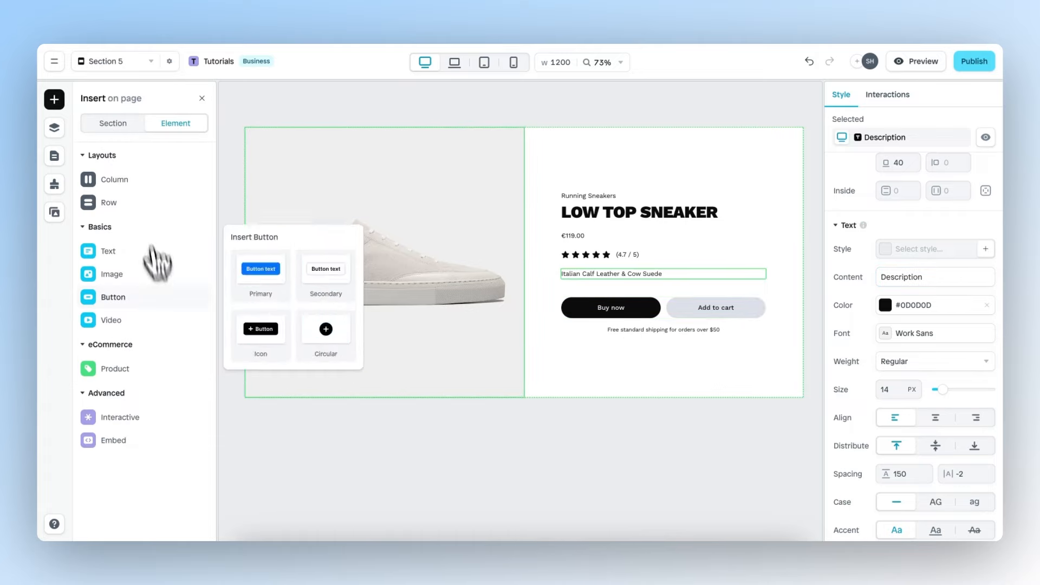
mouse_move(135, 372)
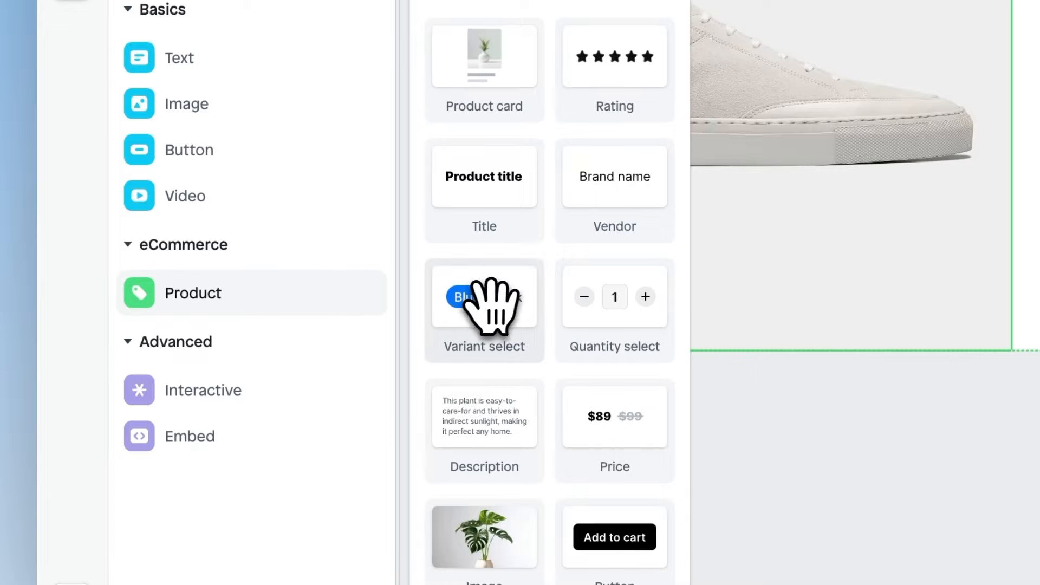
drag(490, 306, 1039, 103)
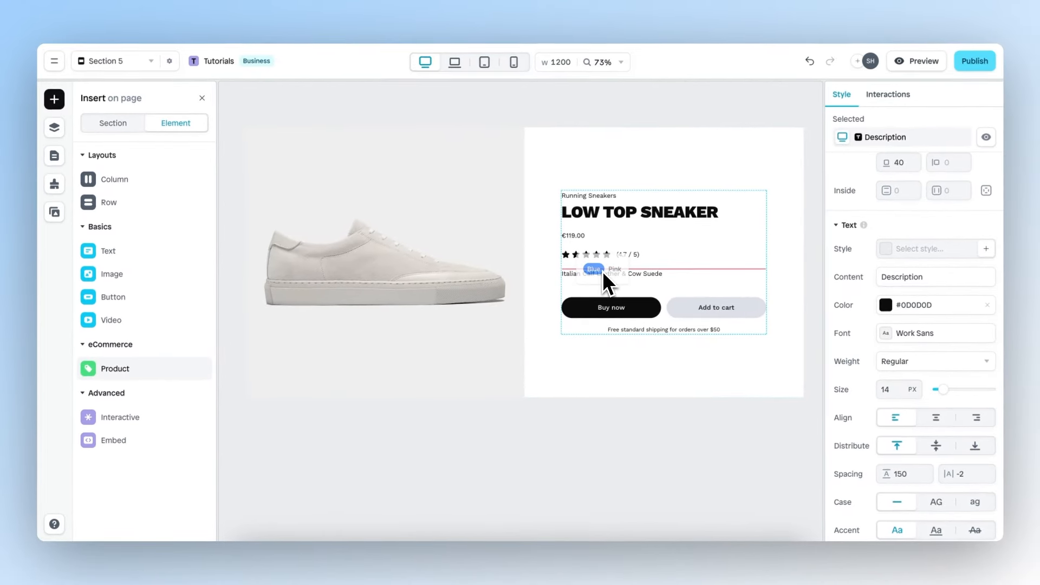
drag(603, 271, 603, 271)
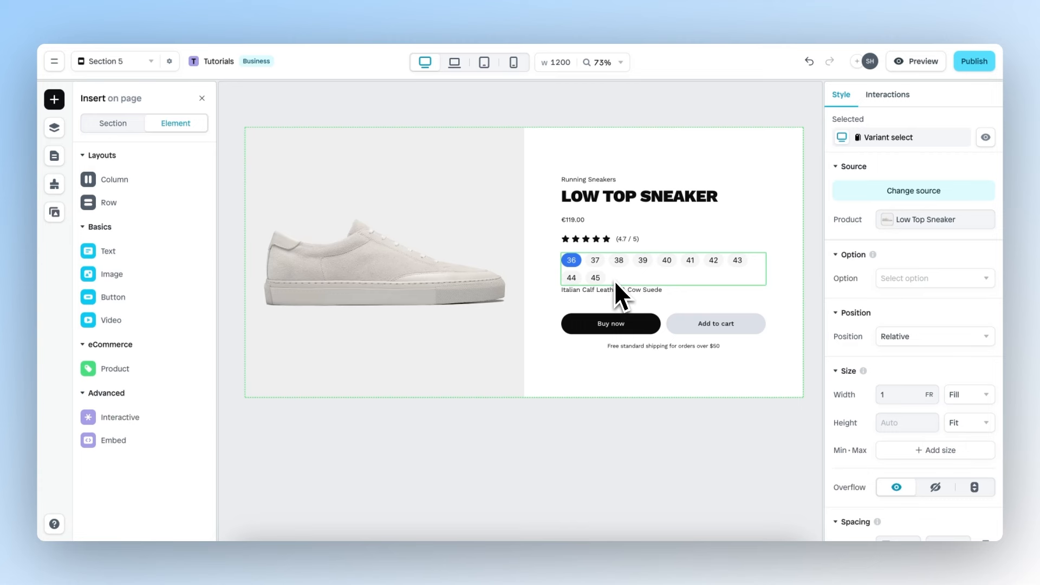
Insert a second Variant select element directly below the first one, above the description
scroll(615, 280, up, 5)
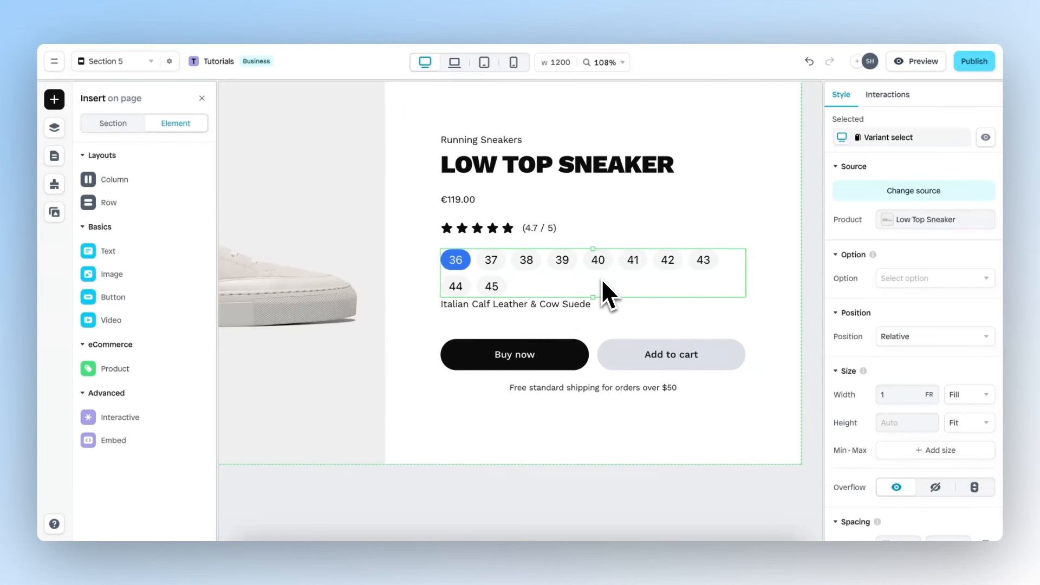
scroll(601, 278, right, 1)
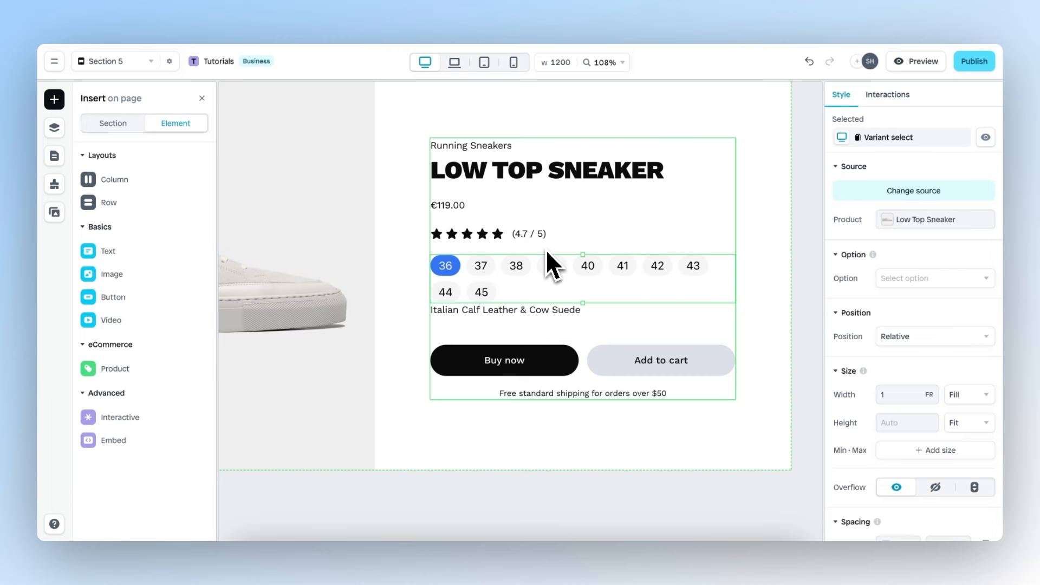
scroll(546, 251, left, 10)
scroll(546, 249, left, 2)
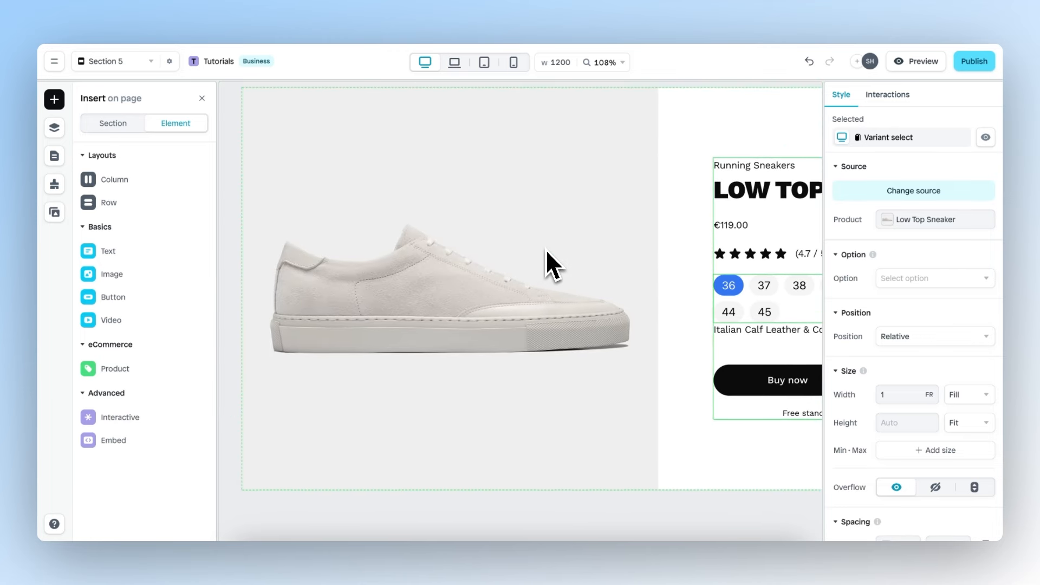
scroll(545, 249, right, 10)
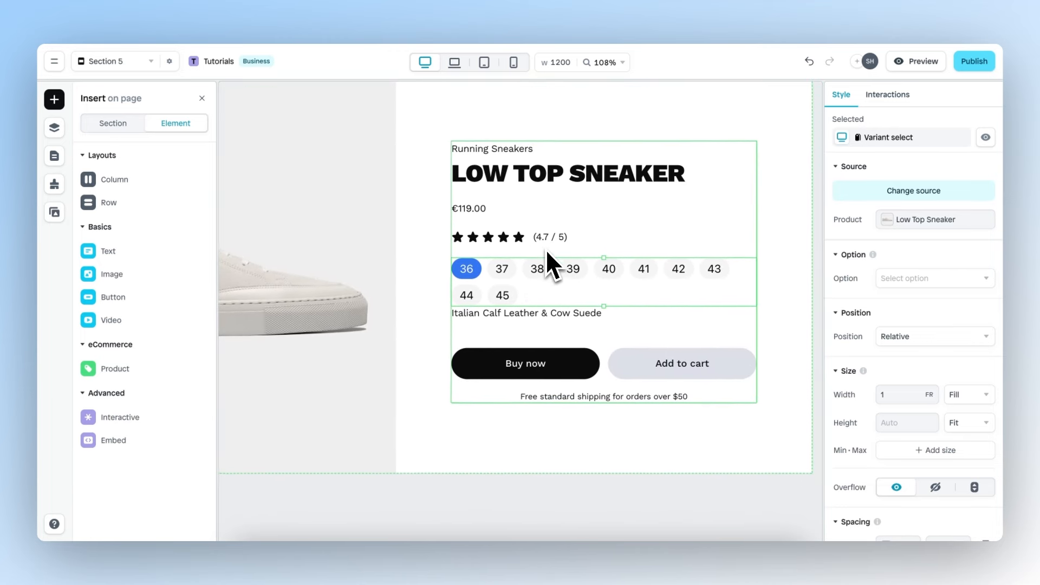
mouse_move(99, 372)
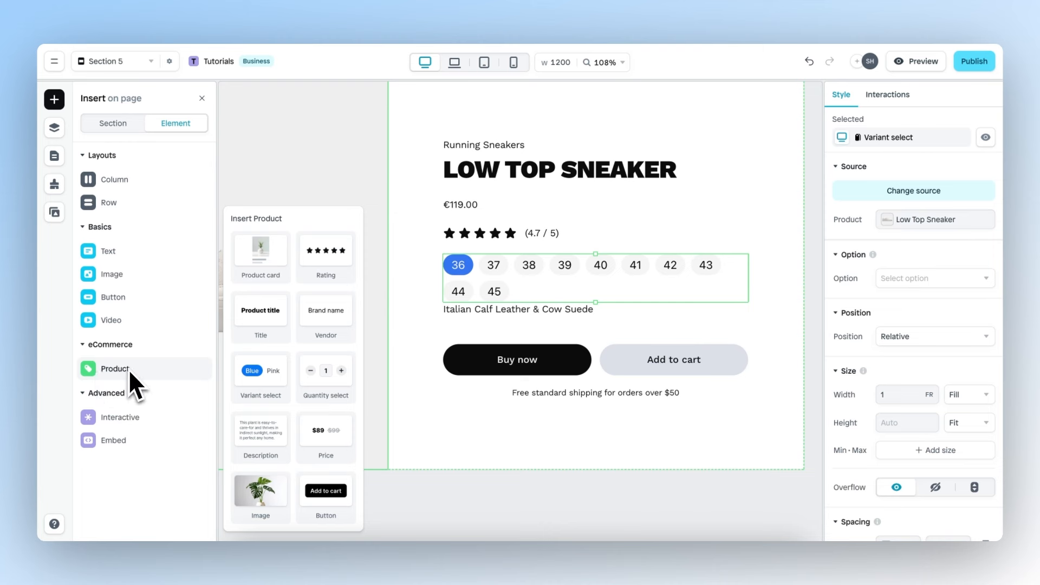
drag(262, 368, 496, 309)
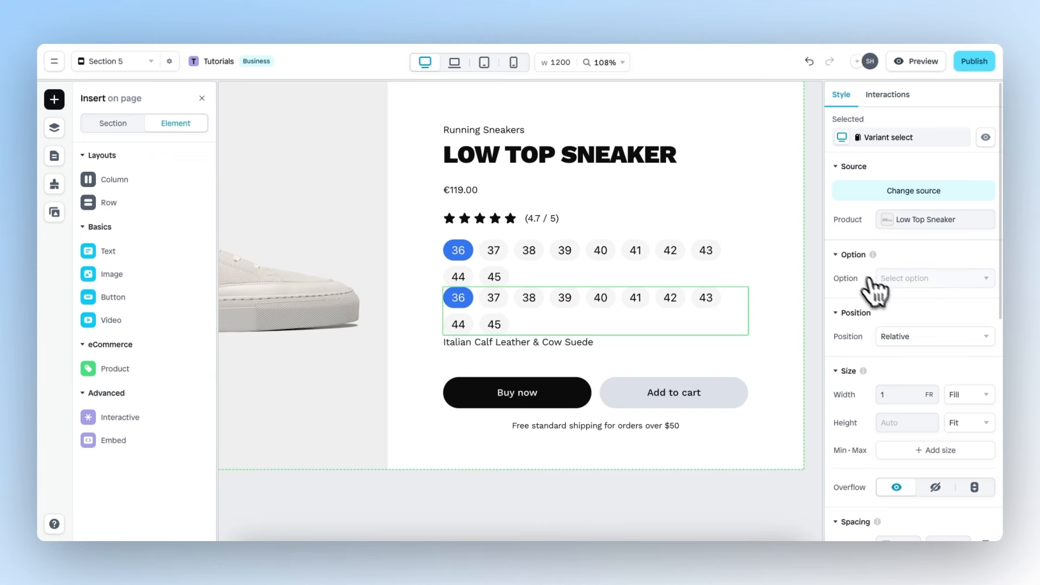
Set the second Variant select's option to Color
click(915, 282)
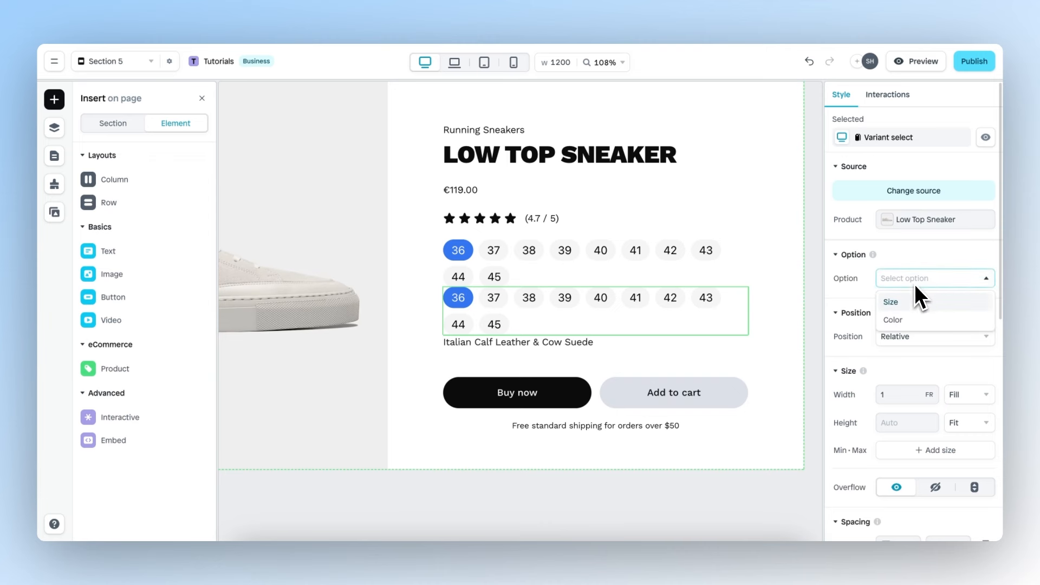
click(906, 321)
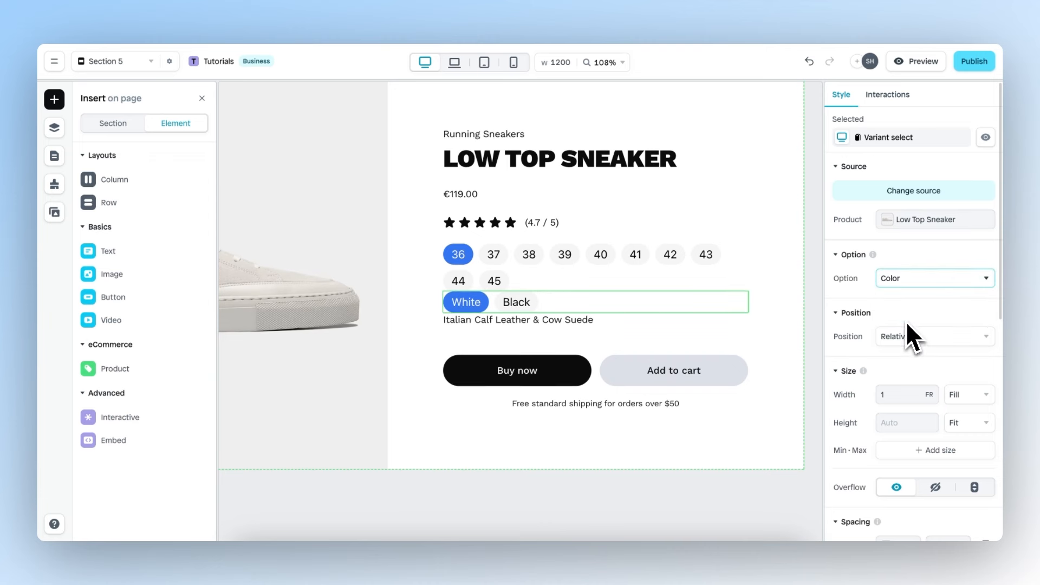
scroll(697, 314, down, 4)
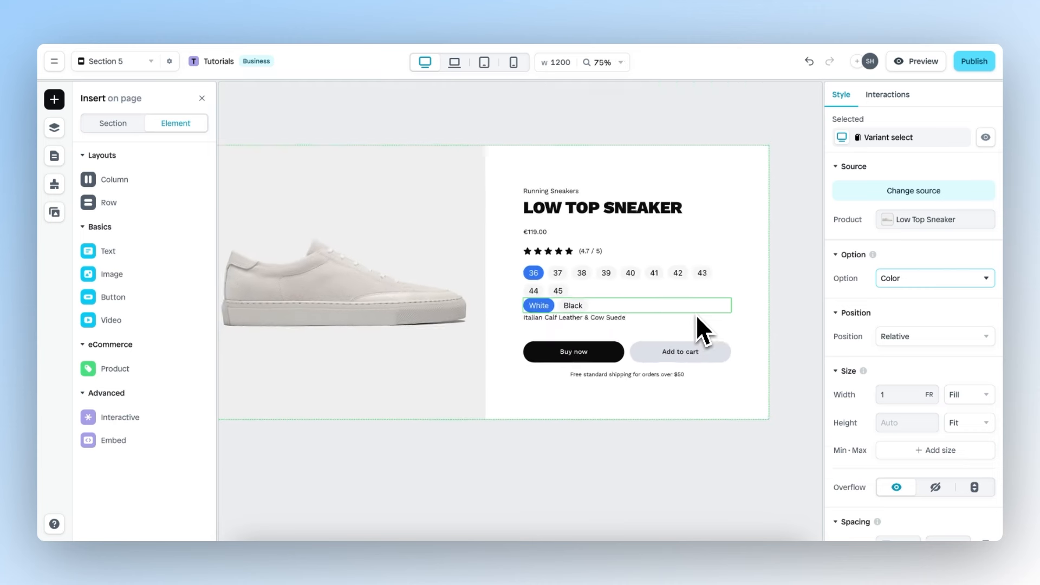
scroll(696, 314, left, 1)
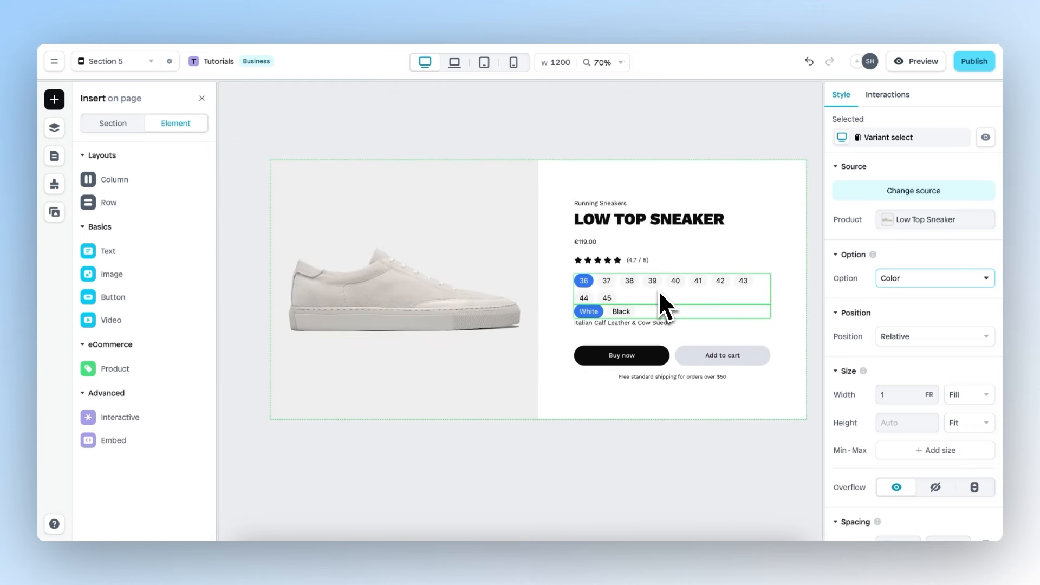
Preview the section, test the White and Black colors and sizes such as 41 and 43, and return to the editor
click(917, 61)
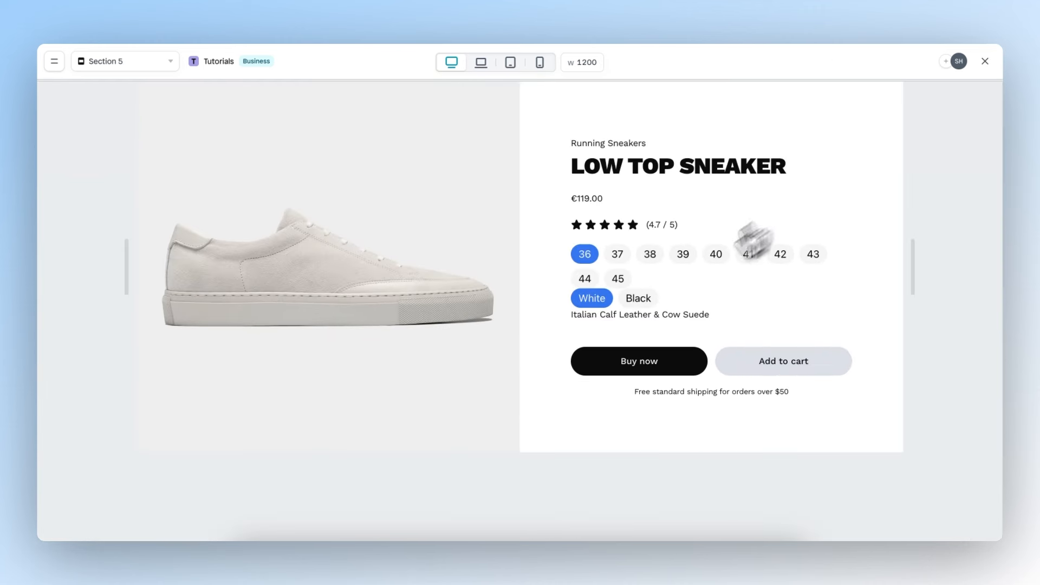
click(650, 297)
click(605, 301)
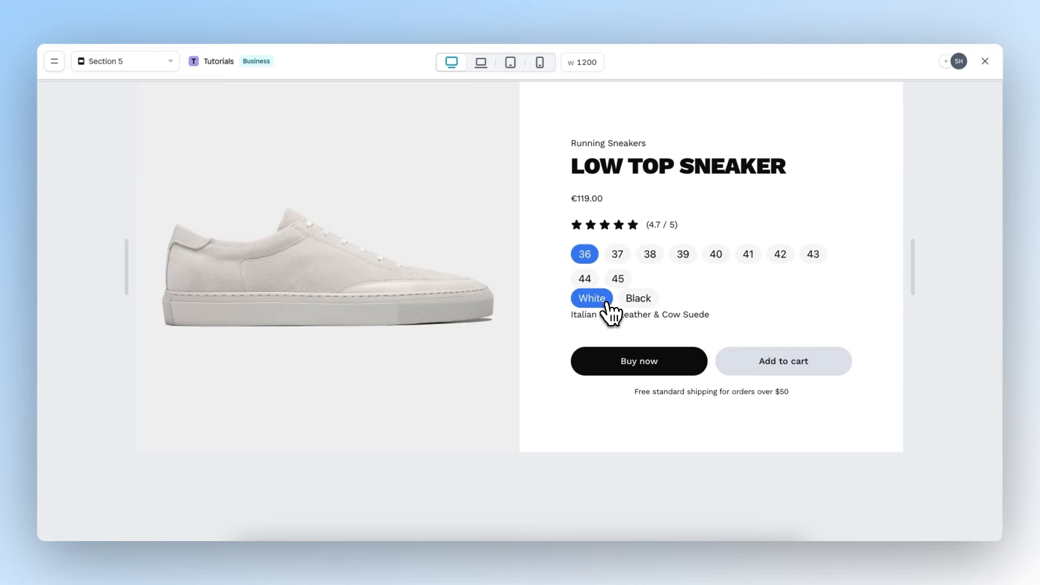
click(646, 302)
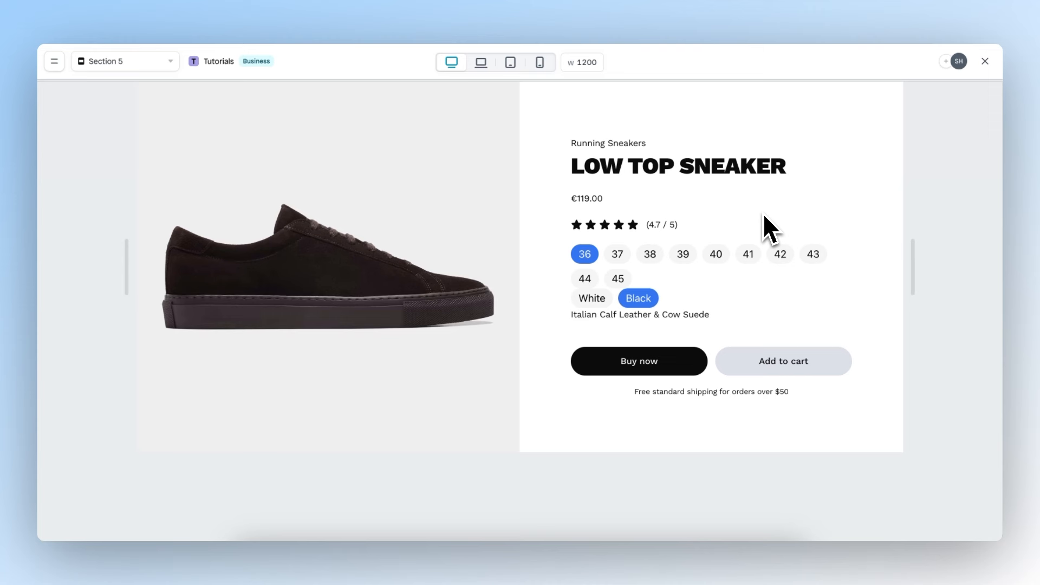
click(717, 254)
click(748, 255)
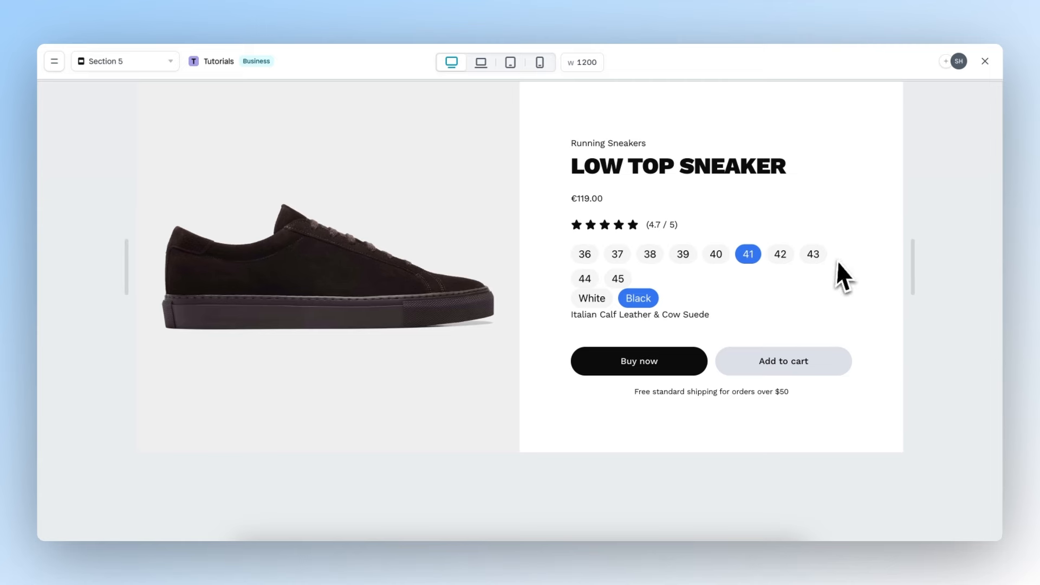
click(813, 254)
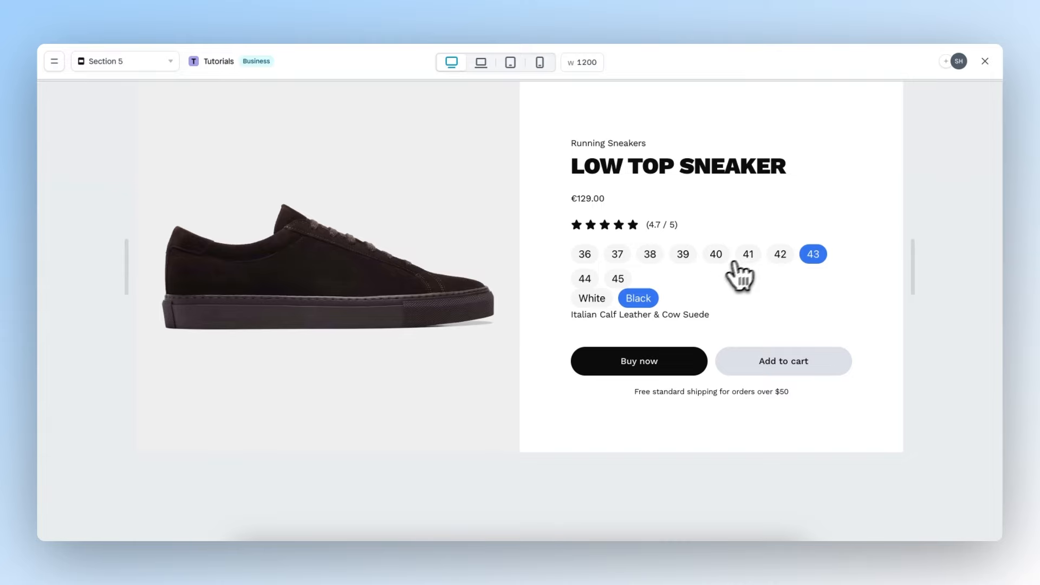
click(985, 61)
Set the corner radius of the size Variant select's Options to 0
click(602, 261)
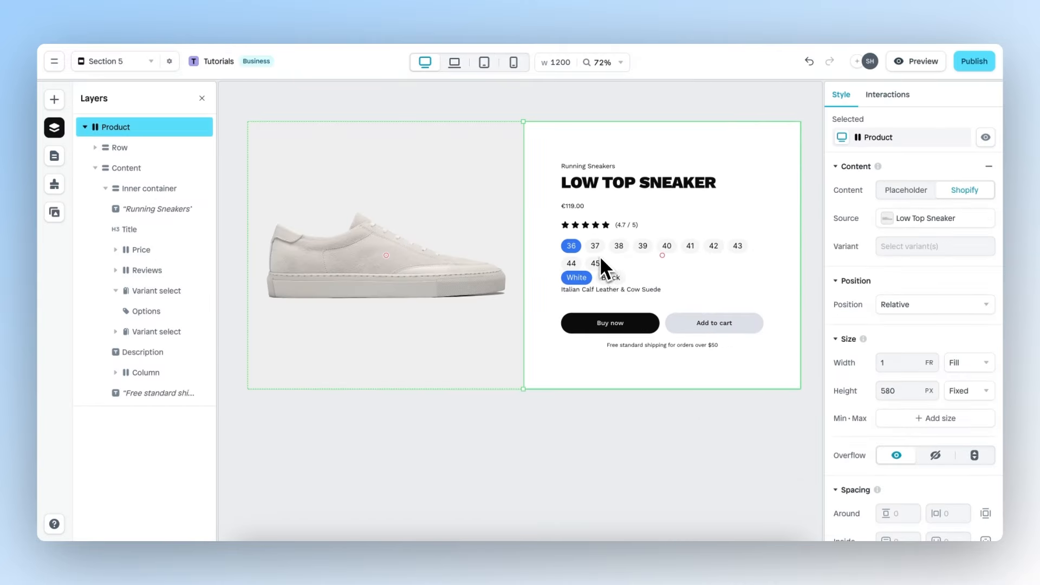
double_click(601, 255)
double_click(597, 255)
double_click(593, 256)
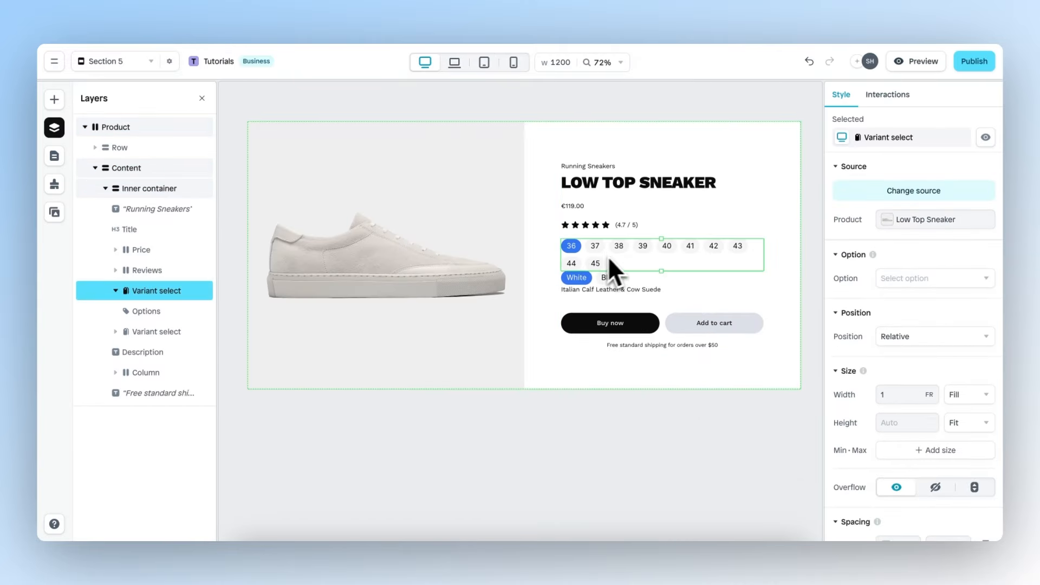
double_click(590, 255)
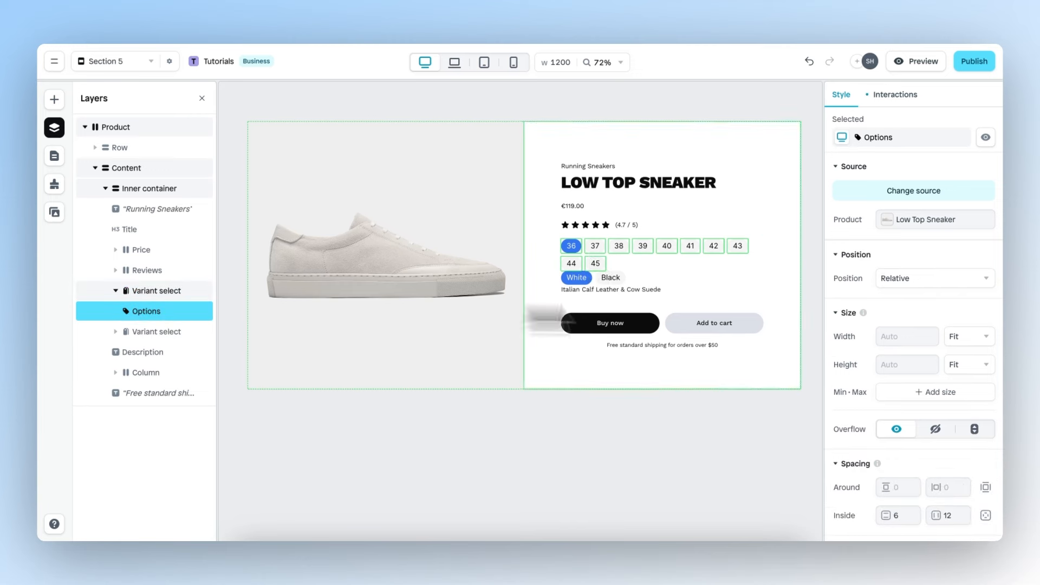
scroll(836, 342, down, 2)
scroll(836, 341, down, 6)
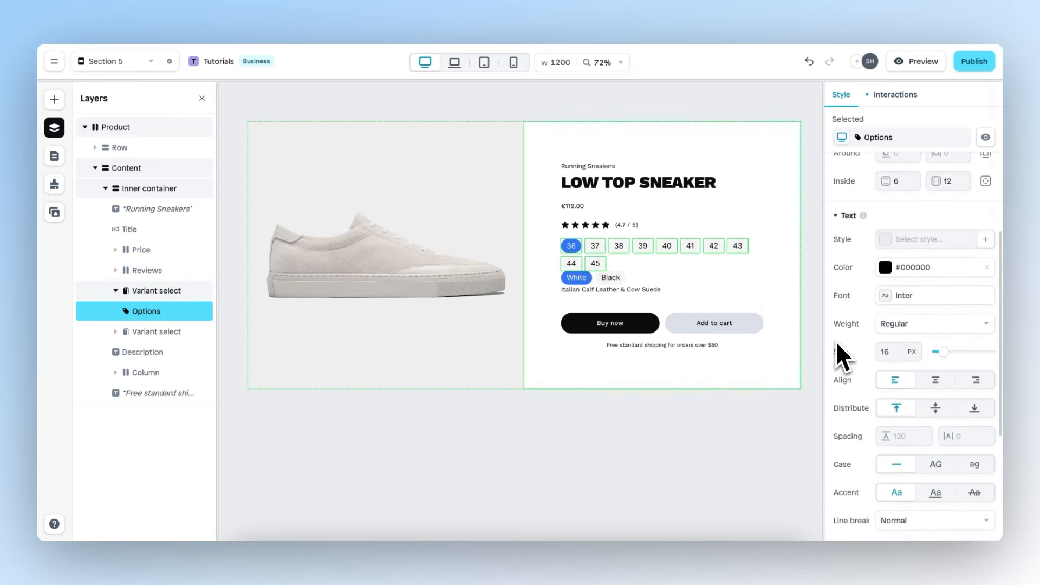
scroll(707, 255, up, 3)
scroll(888, 320, down, 8)
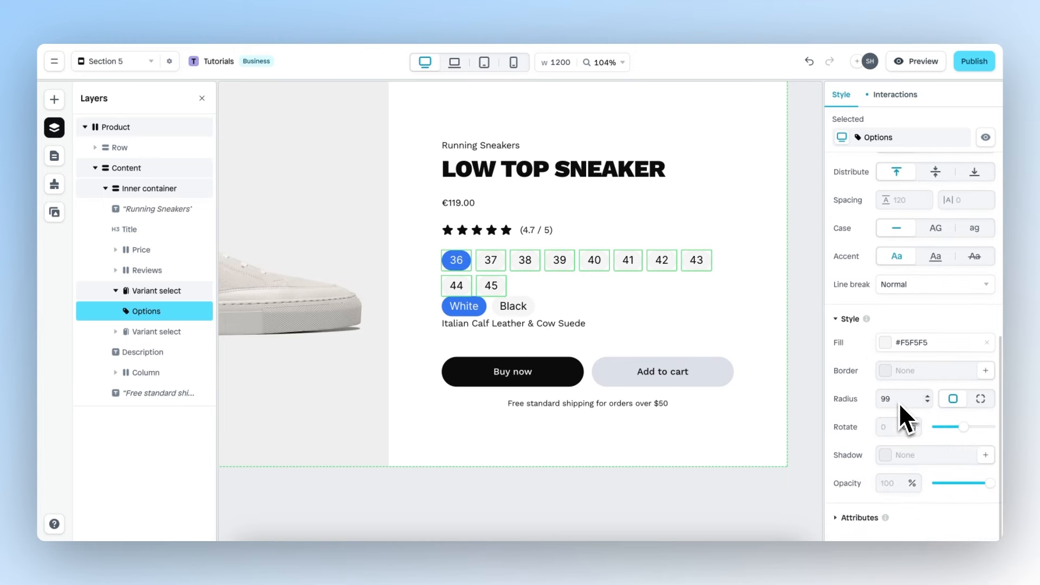
scroll(463, 268, up, 5)
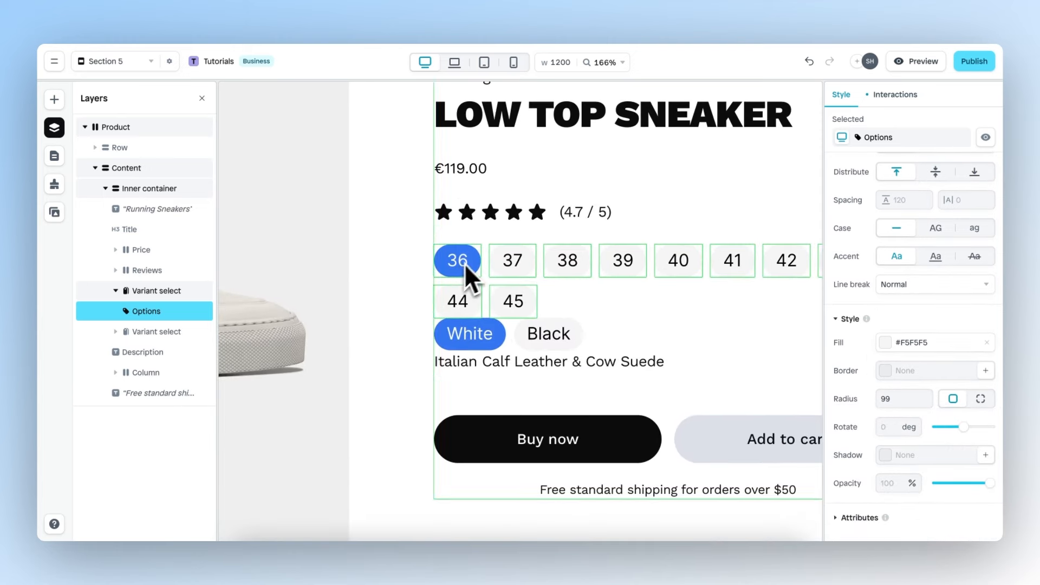
scroll(441, 263, down, 3)
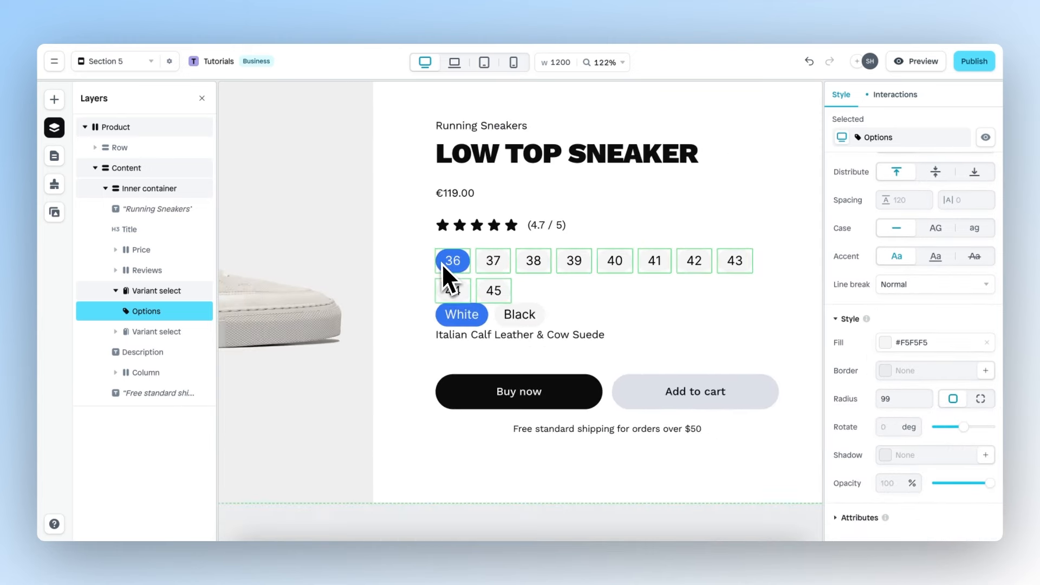
click(880, 399)
text(0)
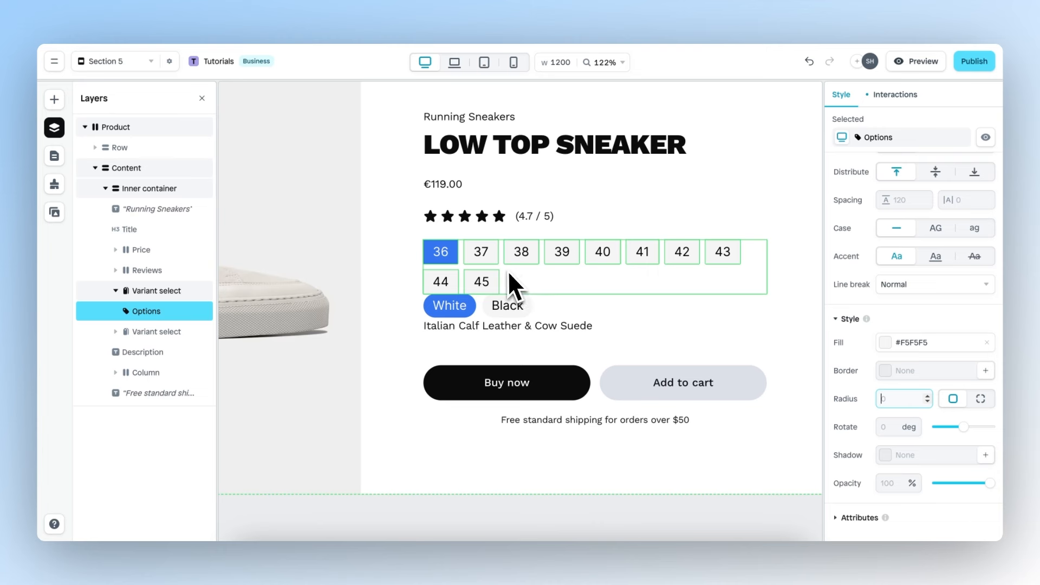
Set the horizontal inside spacing of the size Options to 30
scroll(896, 284, up, 5)
scroll(897, 284, up, 2)
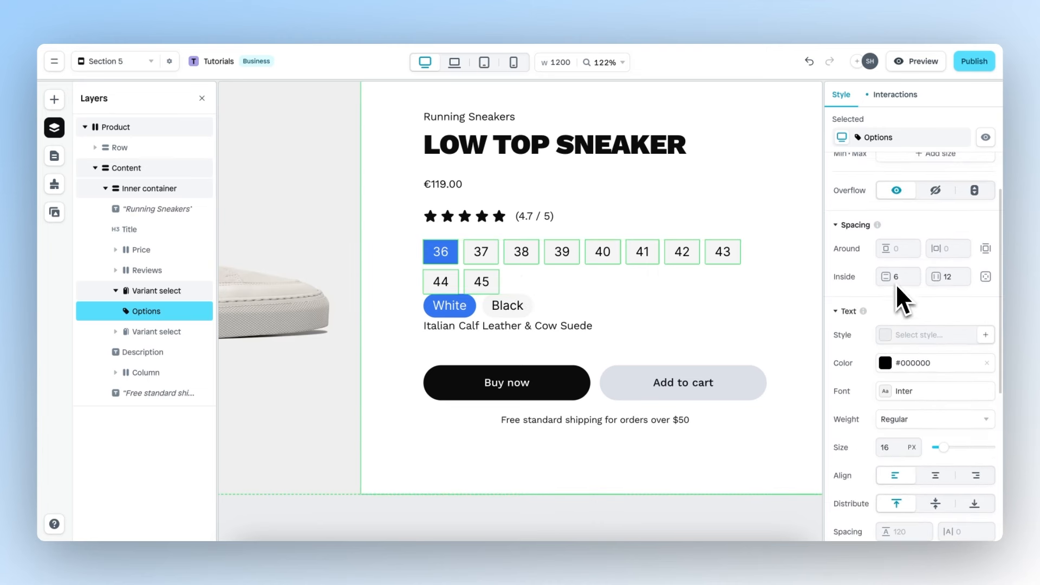
click(954, 277)
text(30)
scroll(569, 311, down, 3)
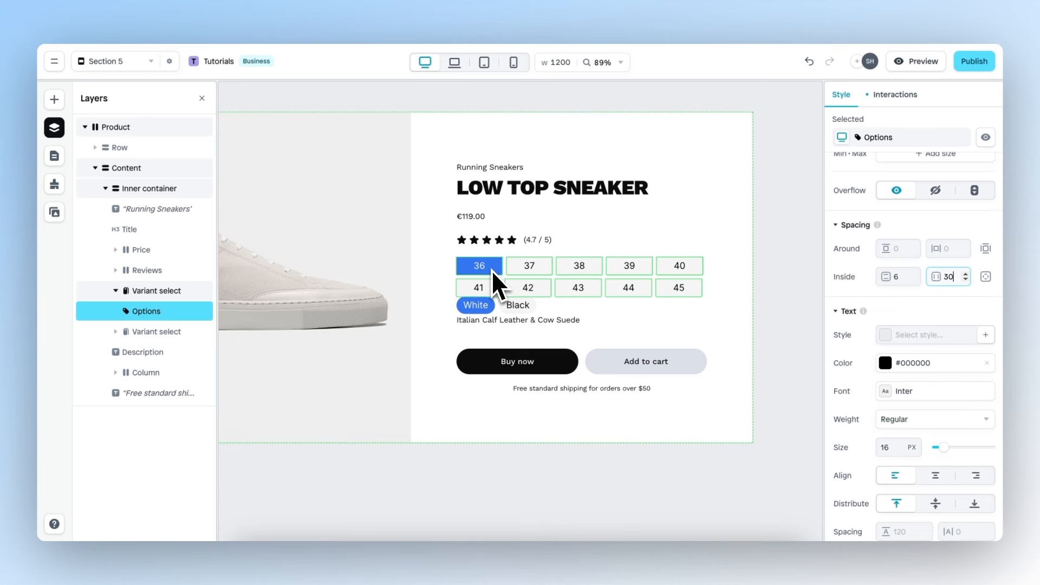
Change the active-state fill of the size Options to black, #000000
click(881, 95)
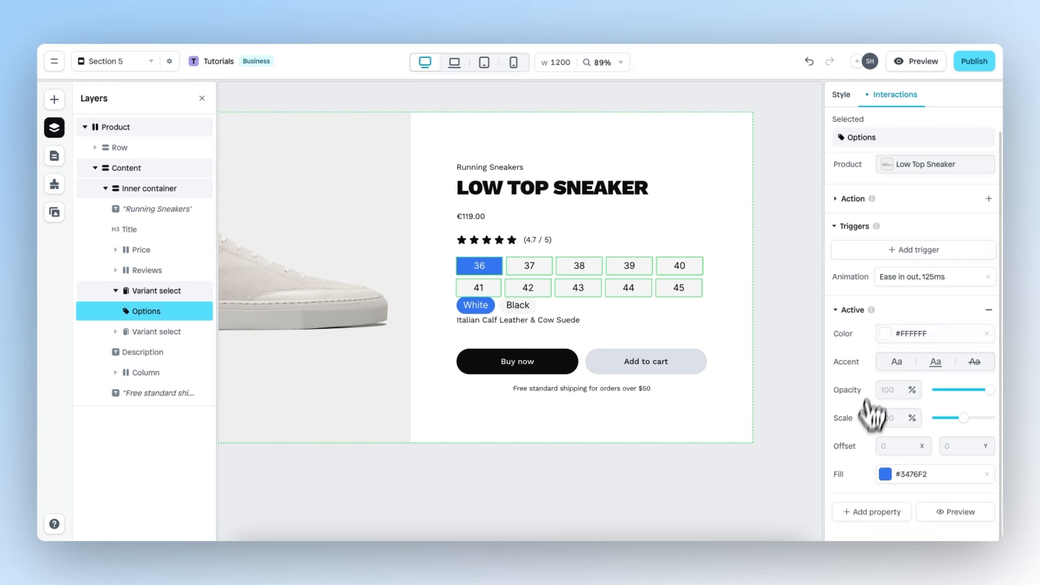
click(886, 475)
drag(776, 407, 633, 517)
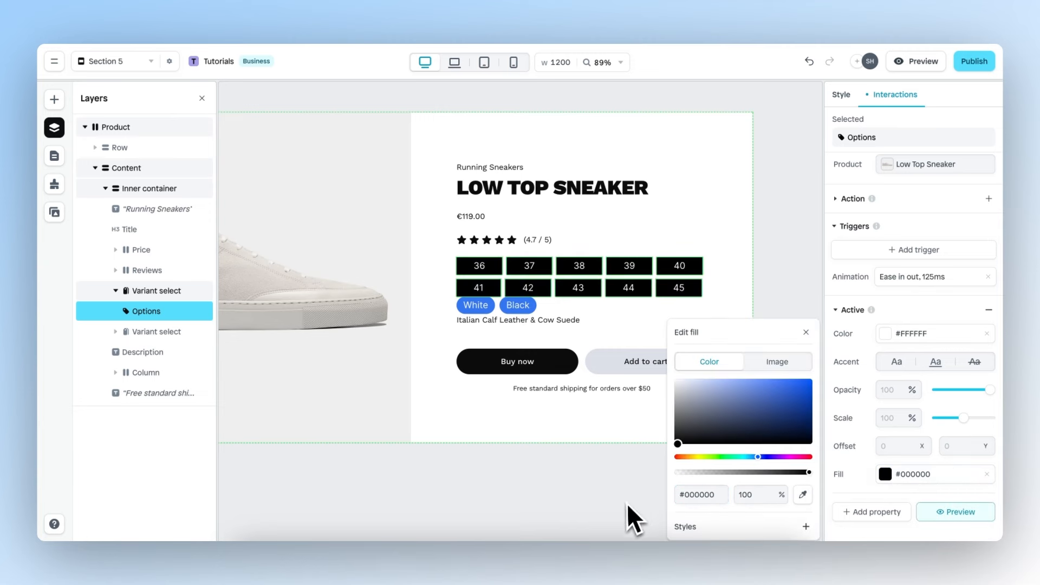
click(806, 332)
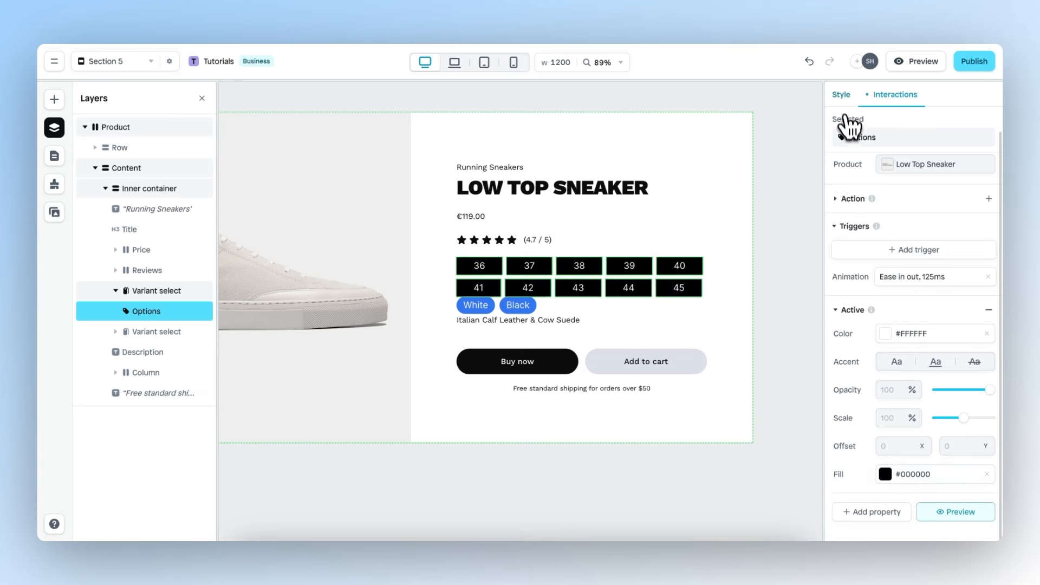
click(841, 96)
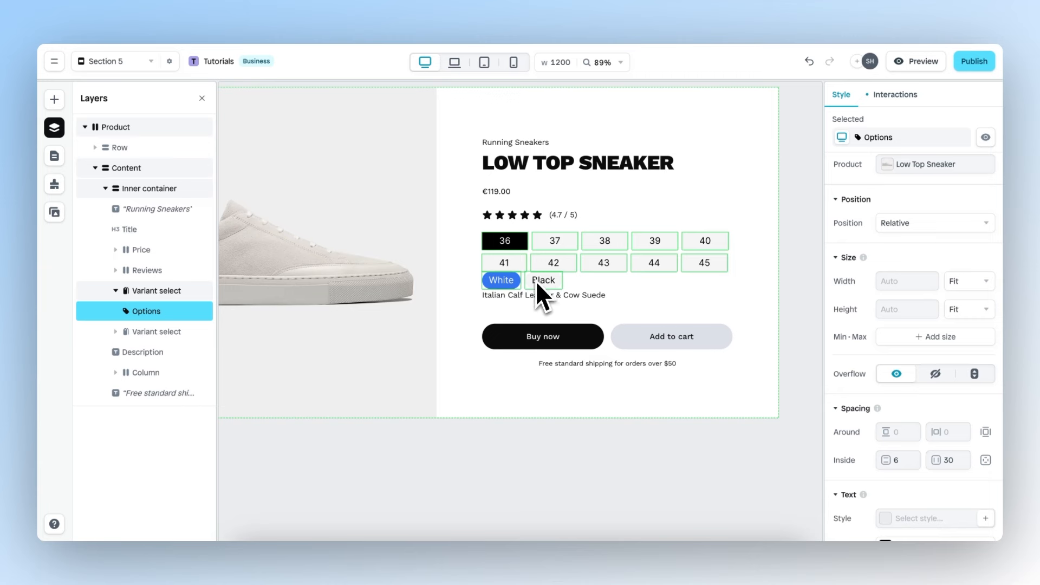
Give the color Variant select's Options a corner radius of 0 and a horizontal inside spacing of 30
click(532, 283)
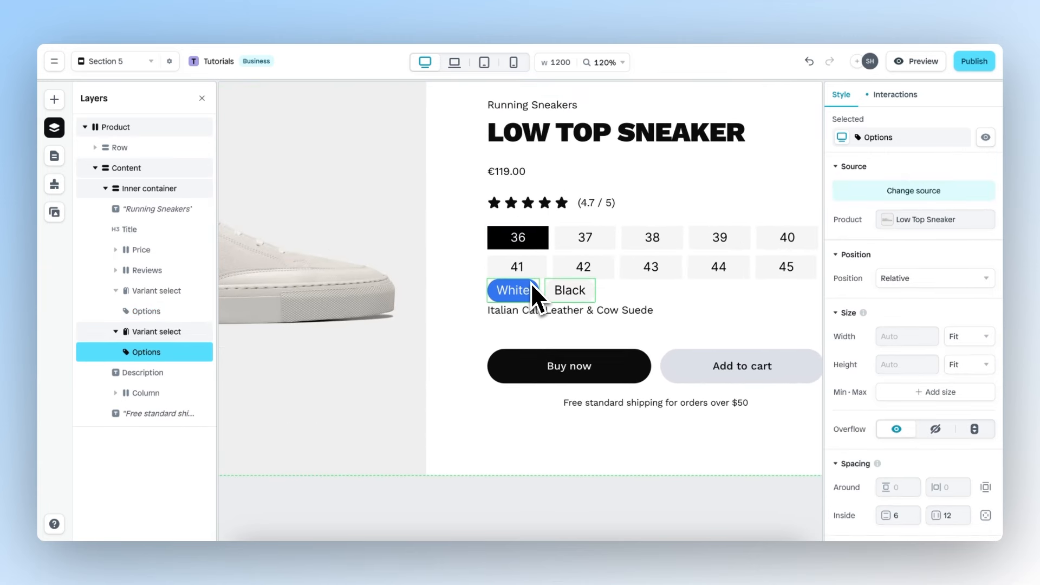
scroll(873, 345, down, 5)
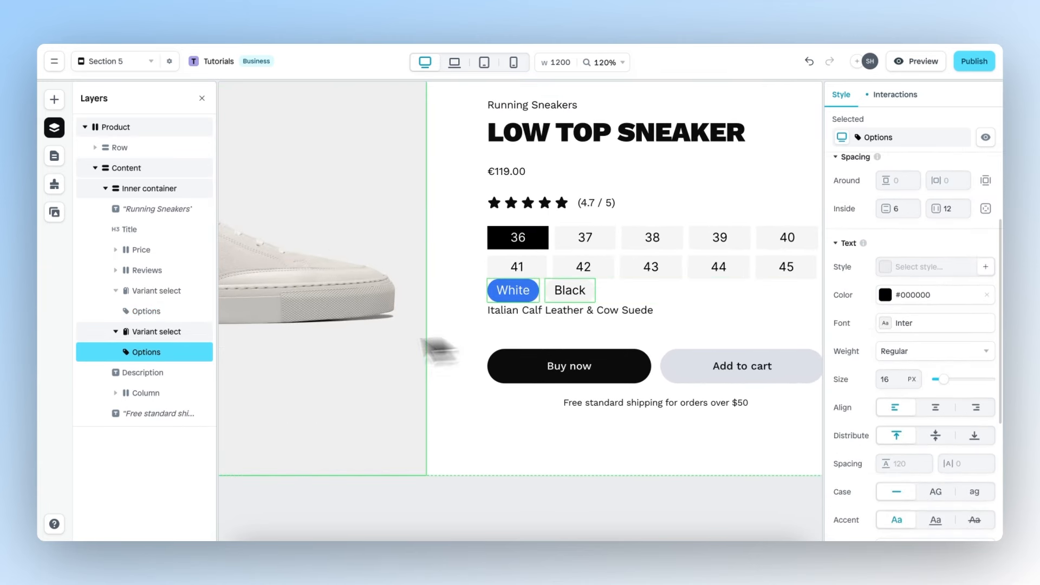
scroll(876, 365, down, 5)
scroll(892, 368, down, 2)
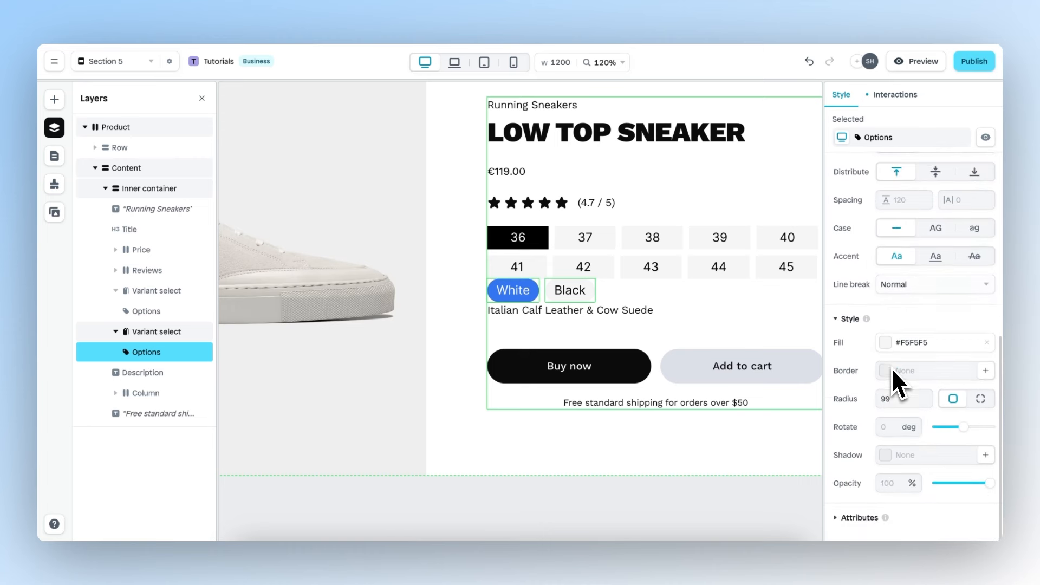
double_click(887, 399)
text(0)
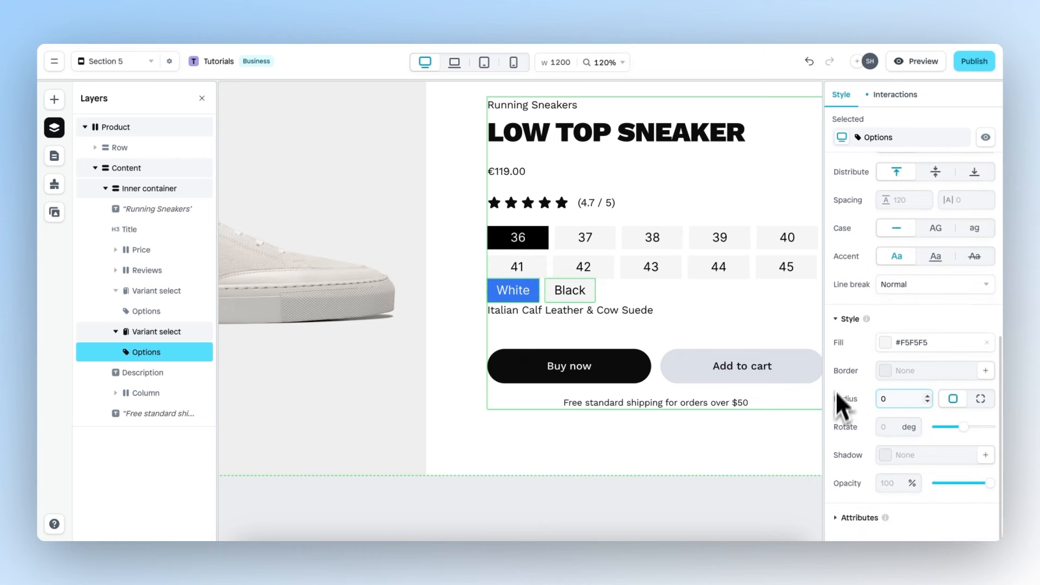
scroll(847, 341, up, 6)
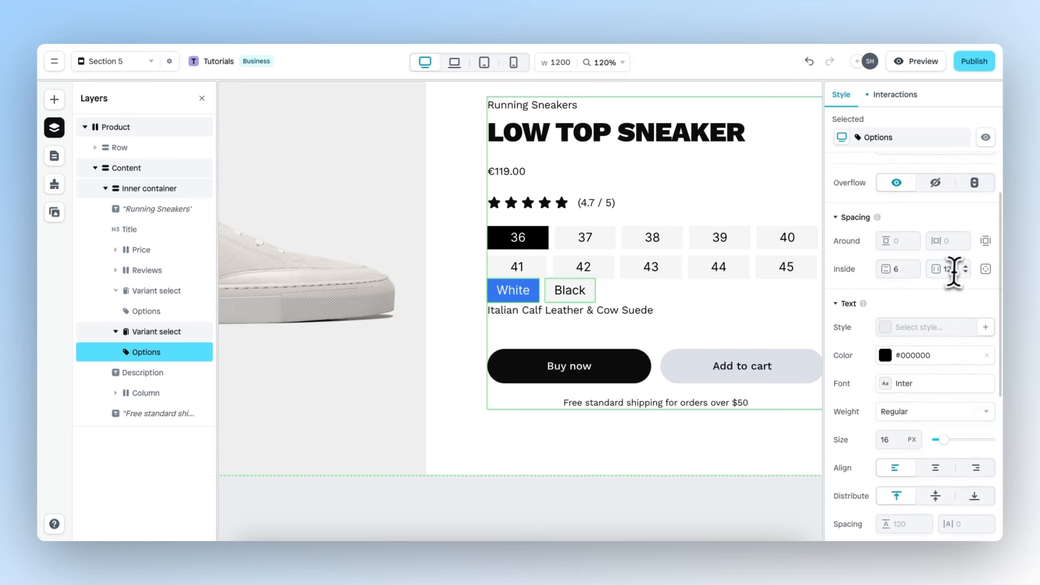
text(30)
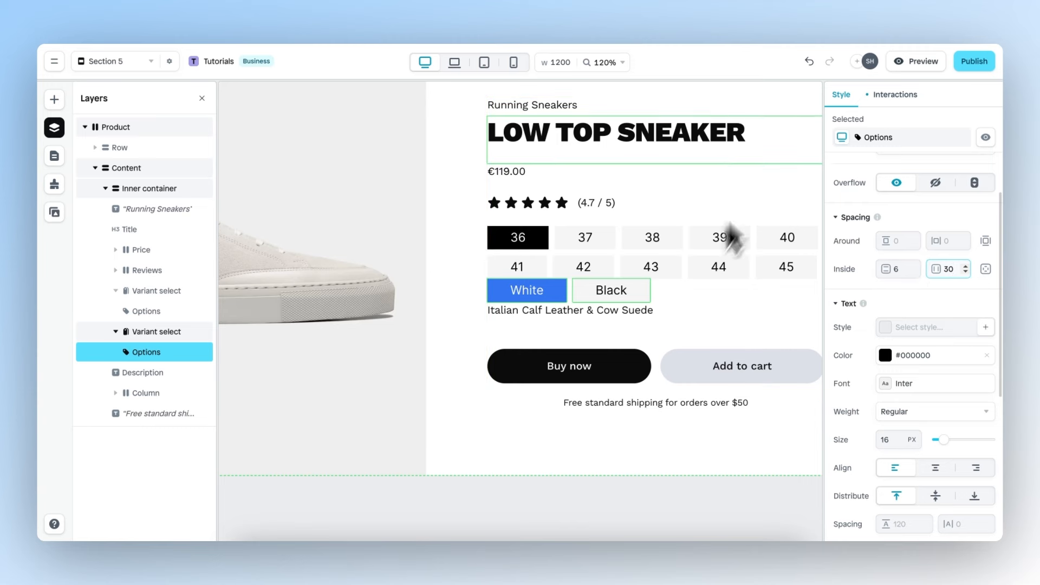
Change the active-state fill of the color Options to black, #000000
click(895, 102)
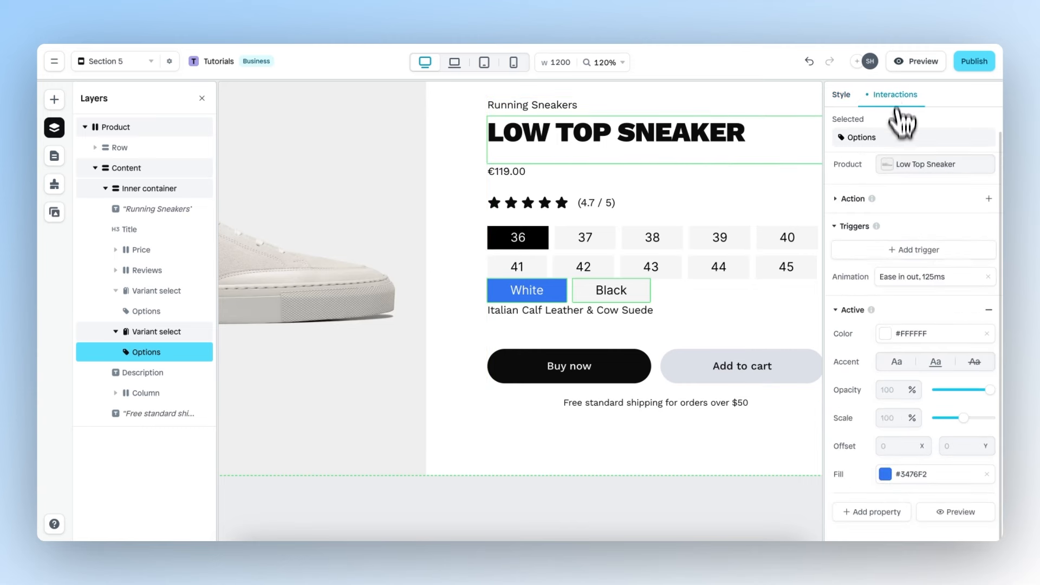
click(885, 474)
click(701, 415)
drag(701, 416, 676, 450)
click(806, 332)
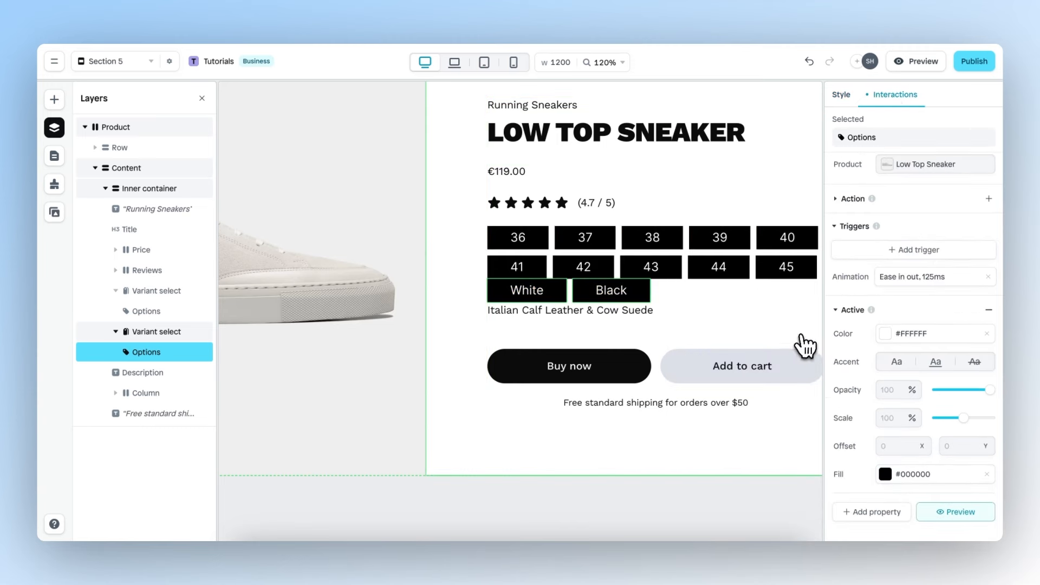
Set the spacing around the size Variant select to 20 on its bottom side only
click(746, 301)
scroll(744, 304, right, 1)
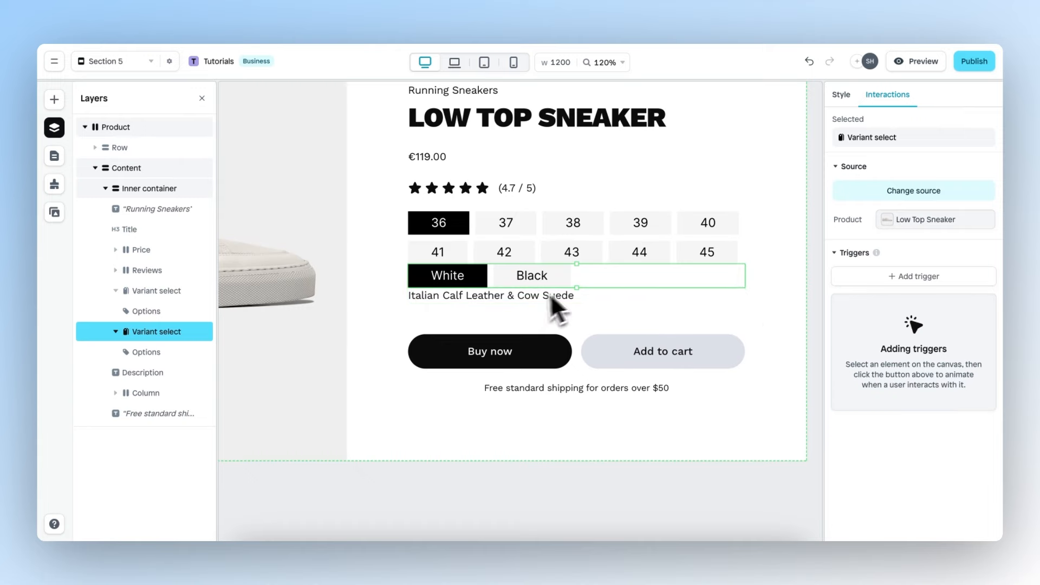
scroll(600, 285, down, 3)
click(619, 243)
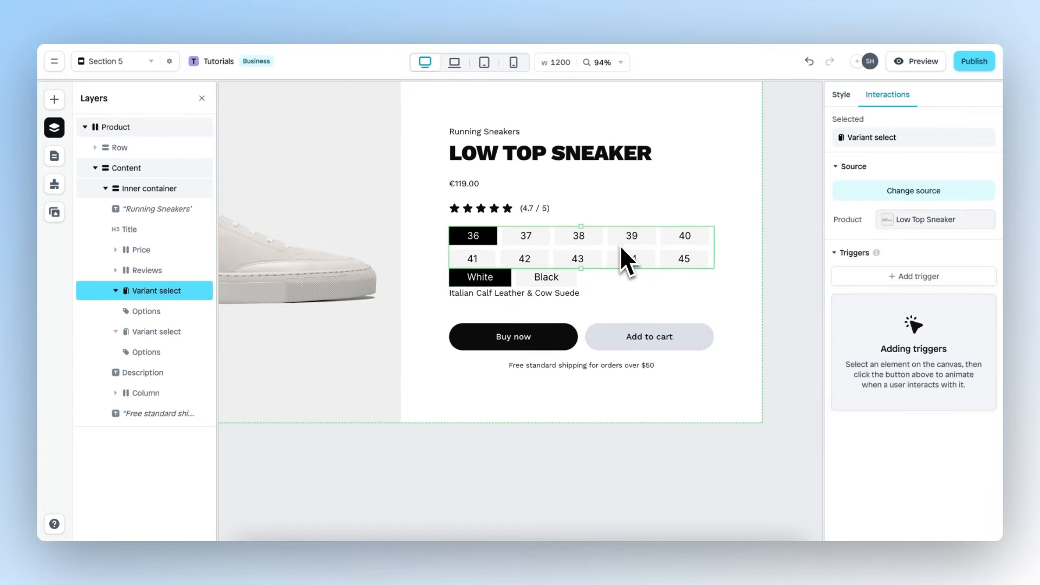
scroll(503, 275, up, 4)
scroll(596, 287, down, 4)
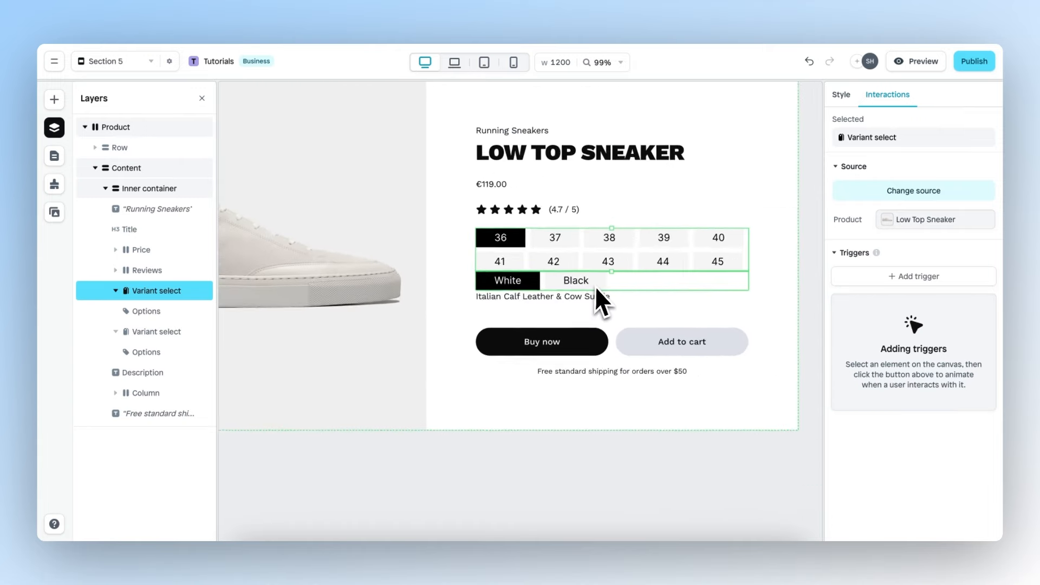
click(848, 98)
scroll(864, 355, down, 5)
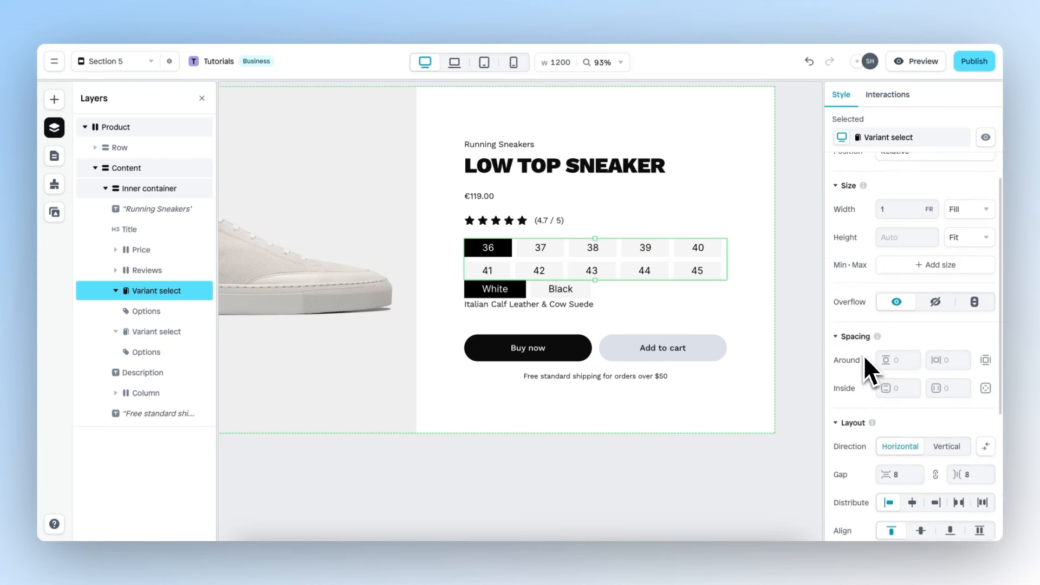
click(985, 253)
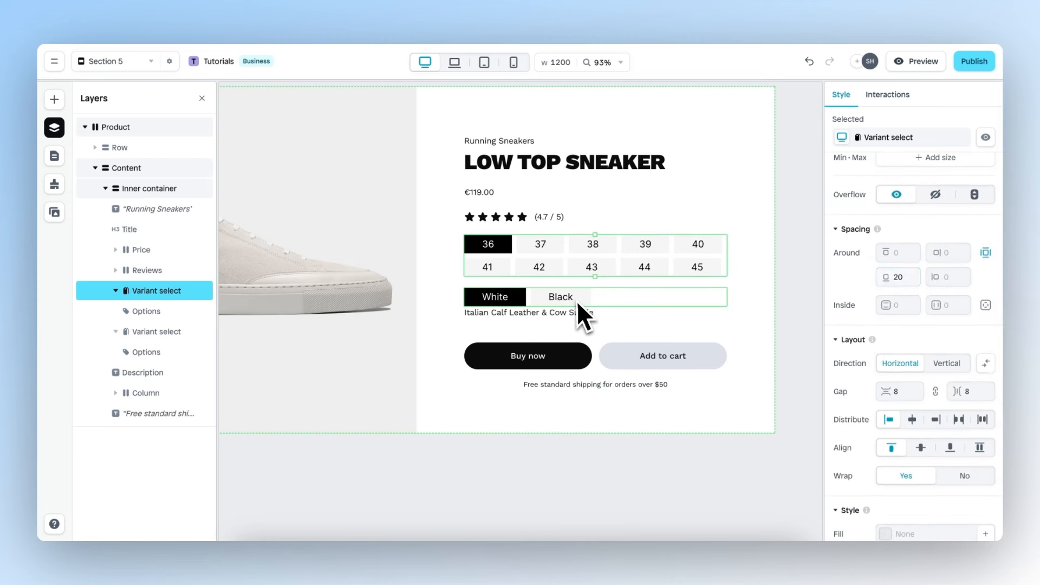
Set the spacing around the color Variant select to 20 on its bottom side only
click(576, 299)
scroll(878, 320, down, 8)
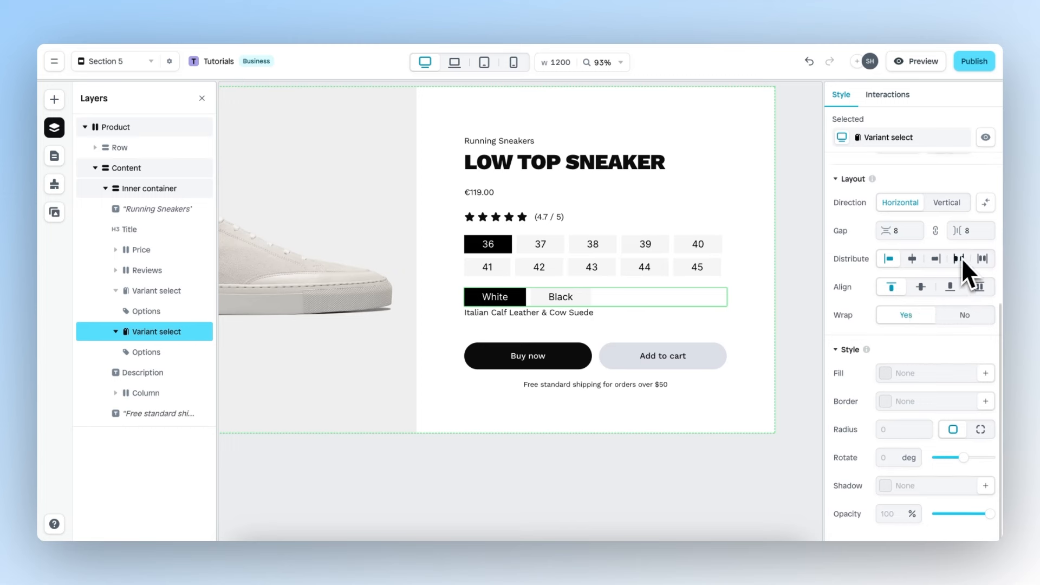
scroll(957, 263, up, 4)
click(985, 308)
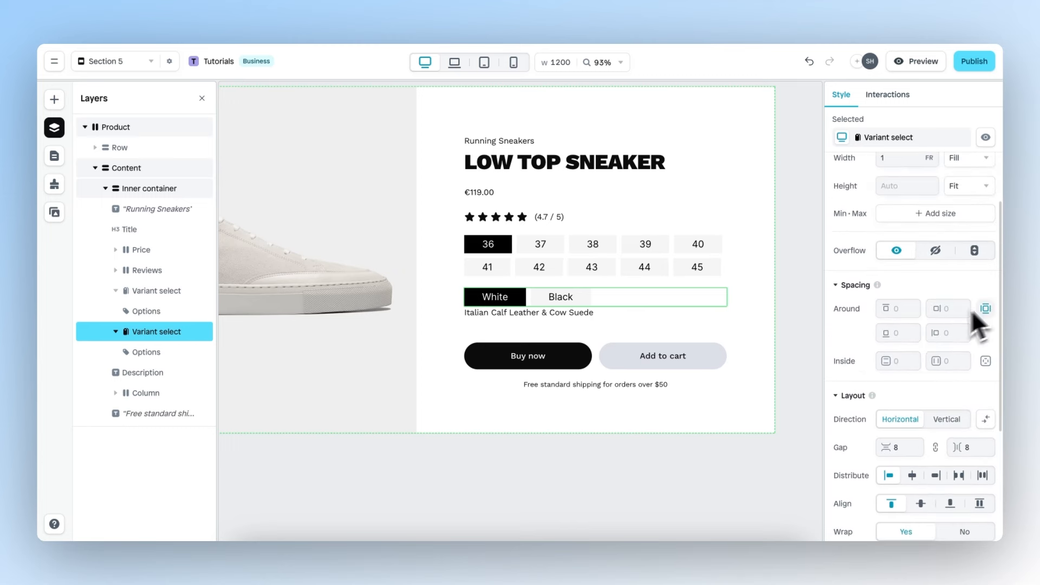
click(903, 334)
text(20)
scroll(519, 330, down, 4)
scroll(515, 330, left, 2)
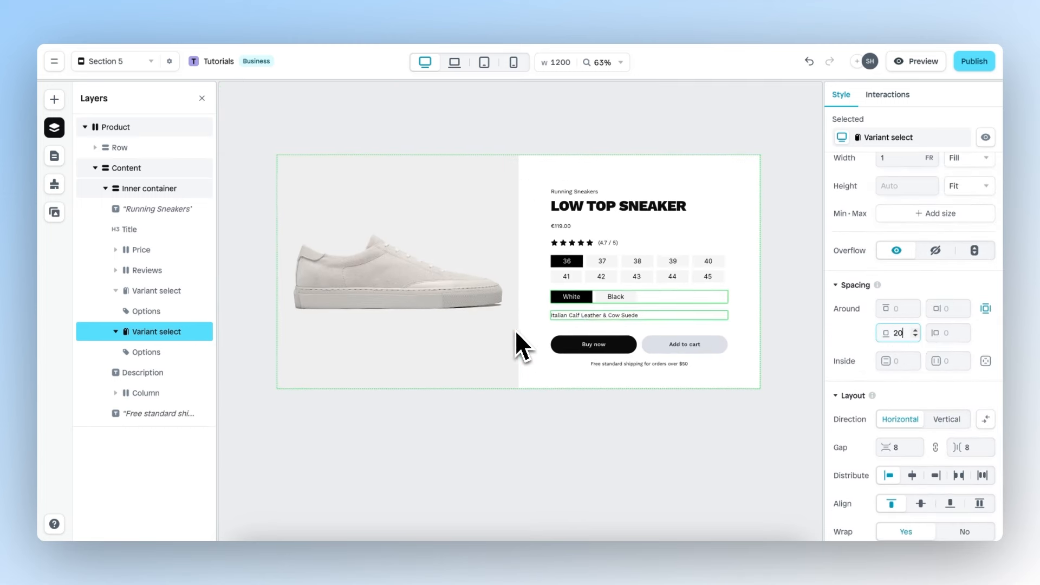
click(548, 394)
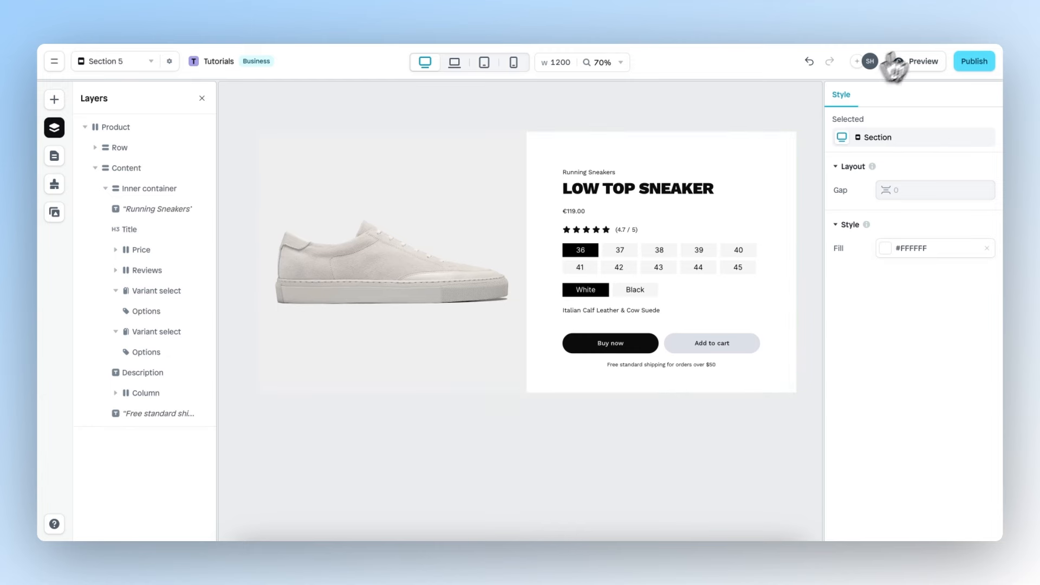
Preview the section and test the selectors by alternating White and Black, choosing sizes 38 and 44, and finishing on Black
click(914, 61)
click(677, 307)
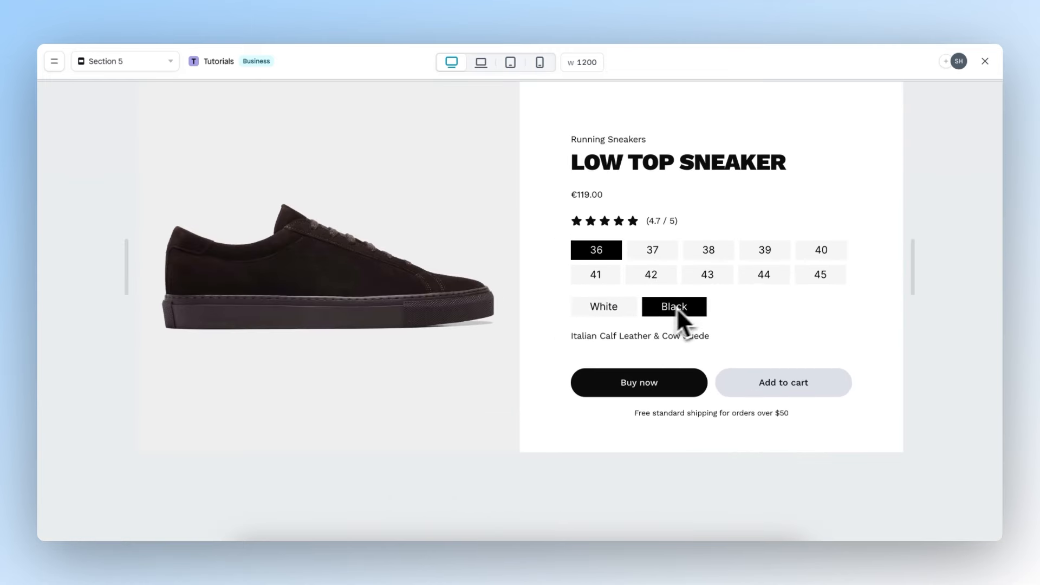
click(602, 311)
click(656, 310)
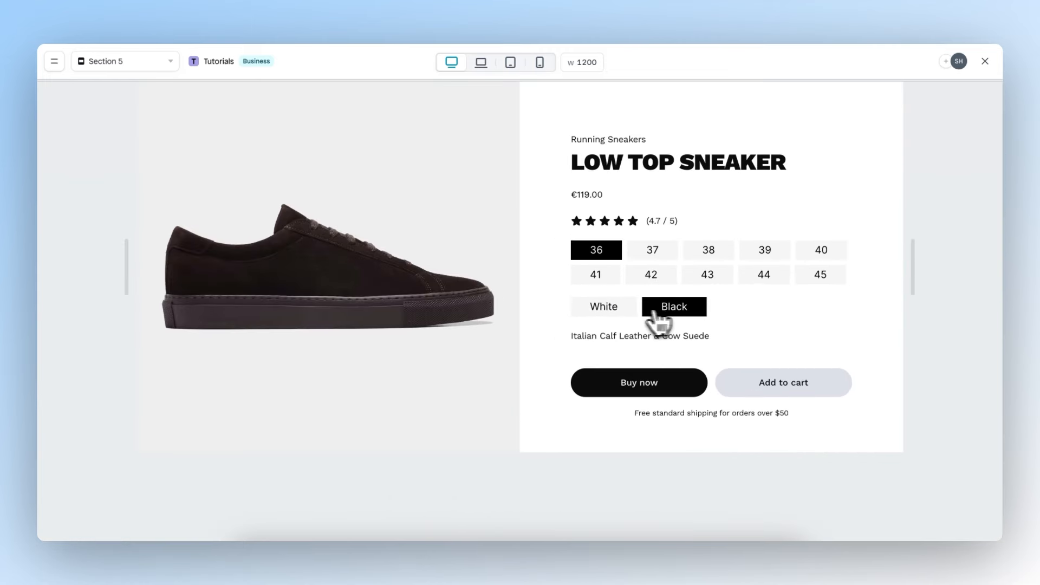
click(614, 310)
click(709, 253)
click(764, 276)
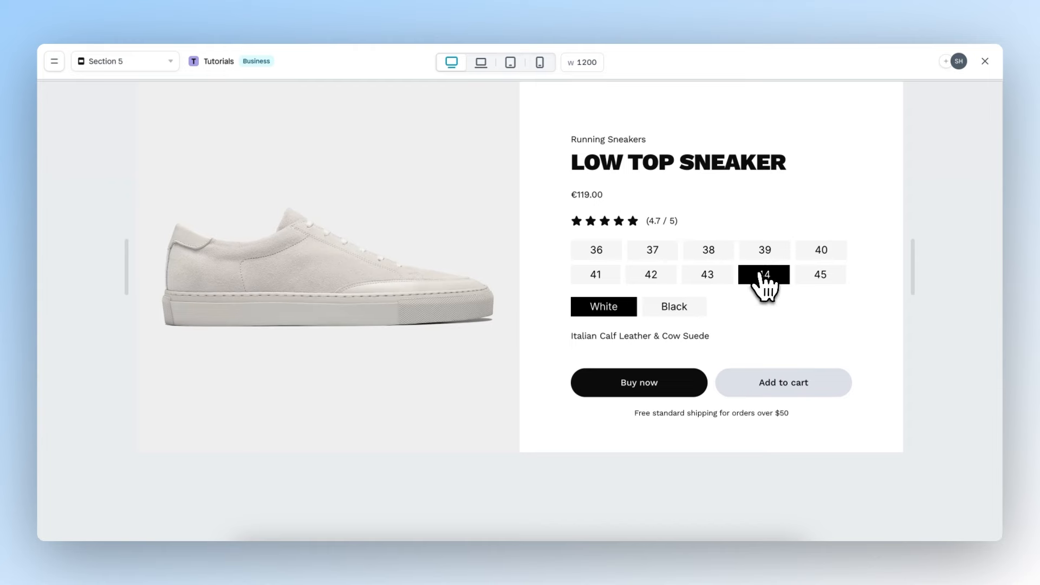
click(672, 310)
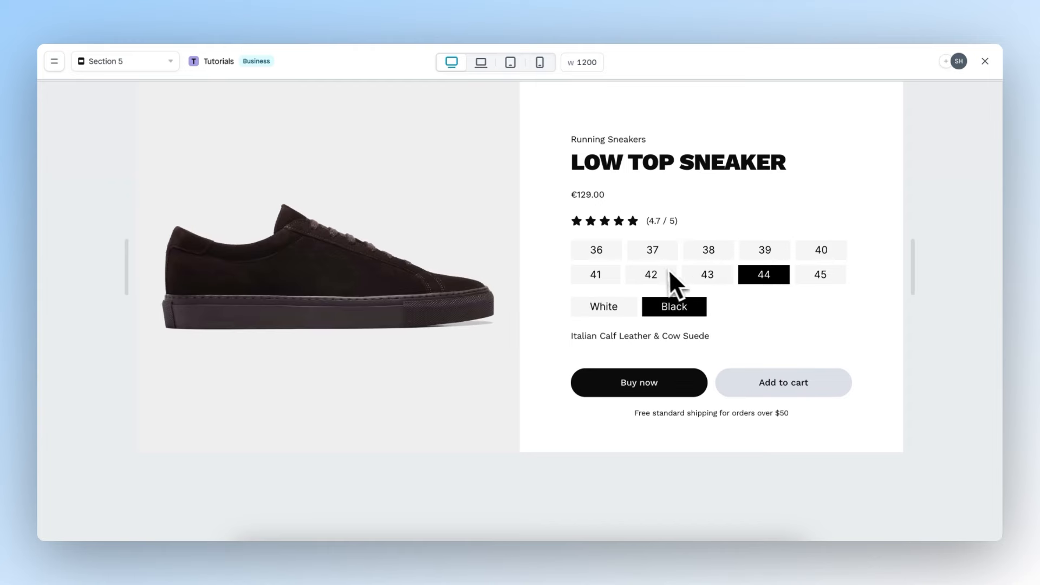